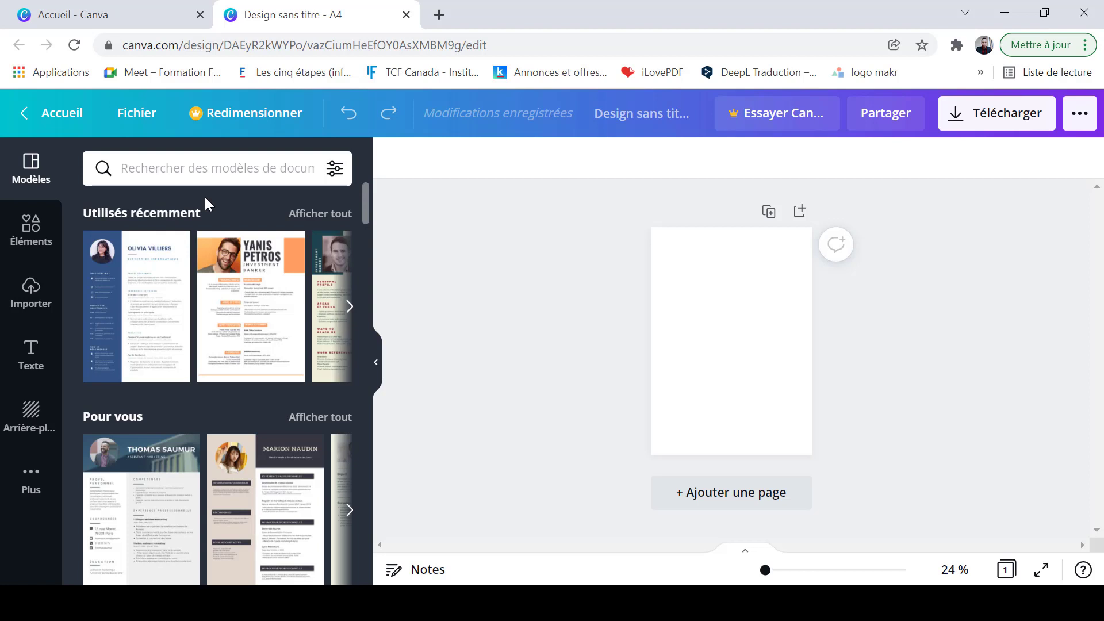
Apply the recently used CV template with the blue sidebar to the blank A4 page and set the zoom to 100 %
{"action": "left_click", "coordinate": [127, 319]}
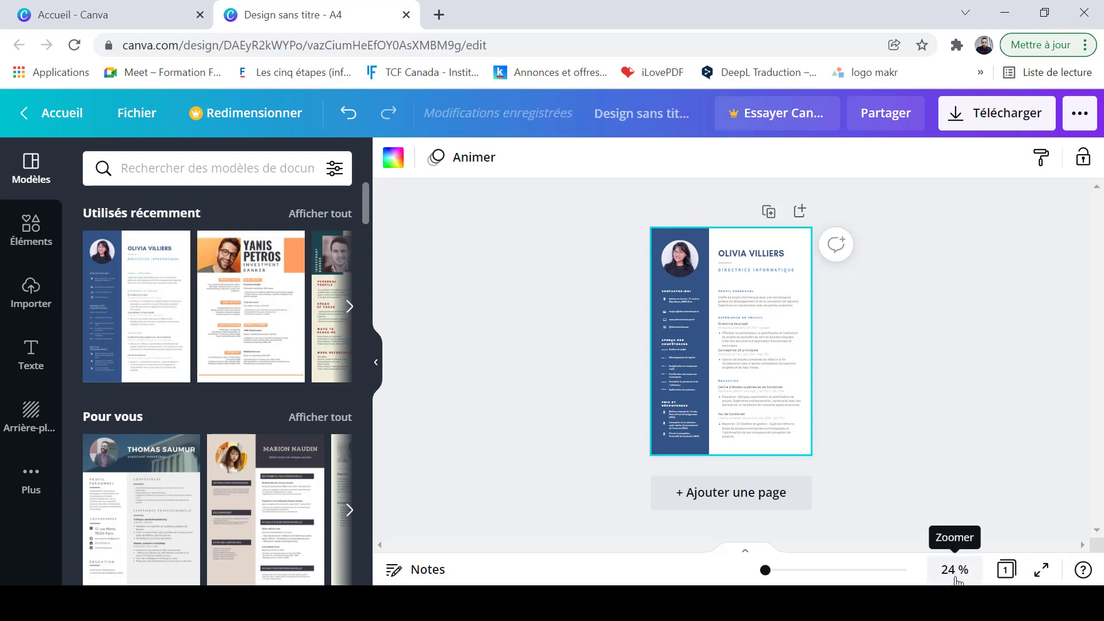
{"action": "left_click", "coordinate": [955, 570]}
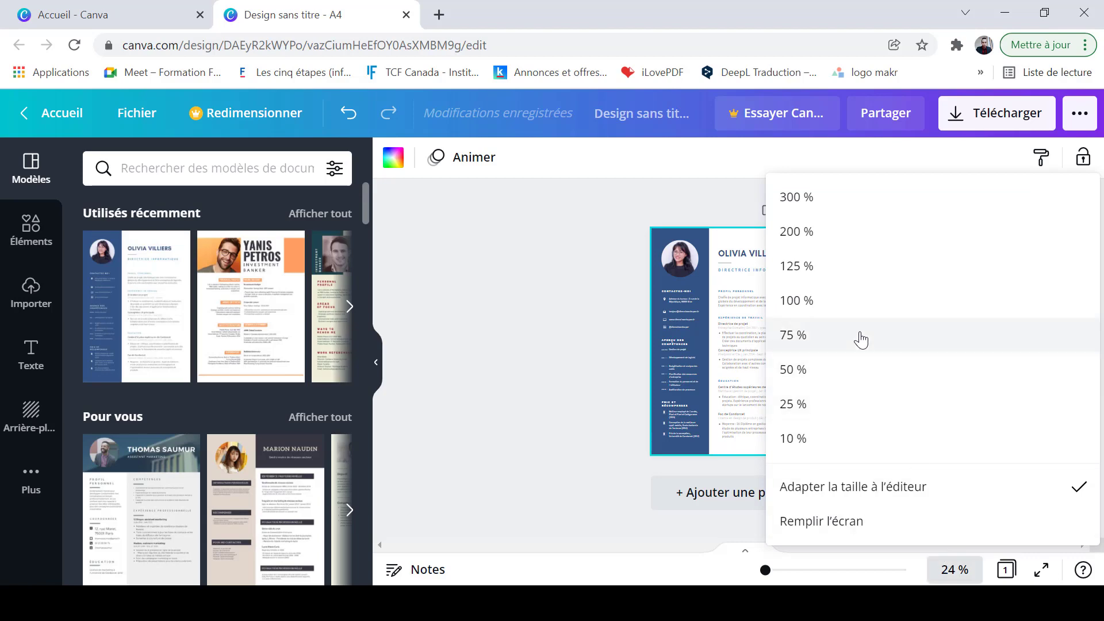
{"action": "left_click", "coordinate": [856, 316]}
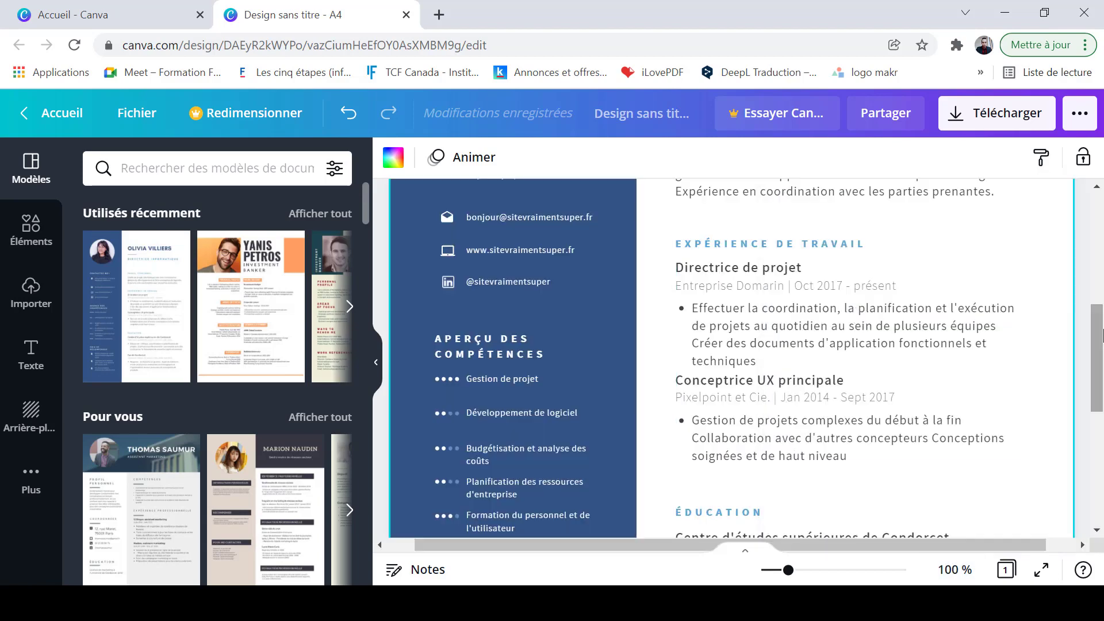
{"action": "left_click_drag", "start_coordinate": [1098, 346], "coordinate": [1036, 247]}
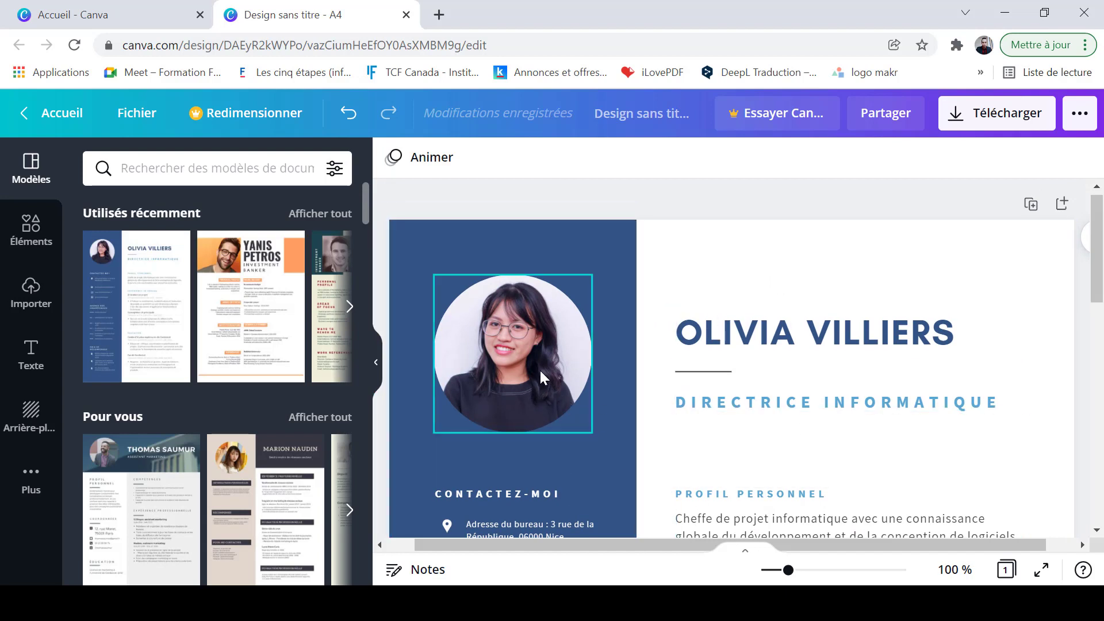
Import the picture "image cv" from the desktop and place it in the CV's round photo frame
{"action": "left_click", "coordinate": [28, 309]}
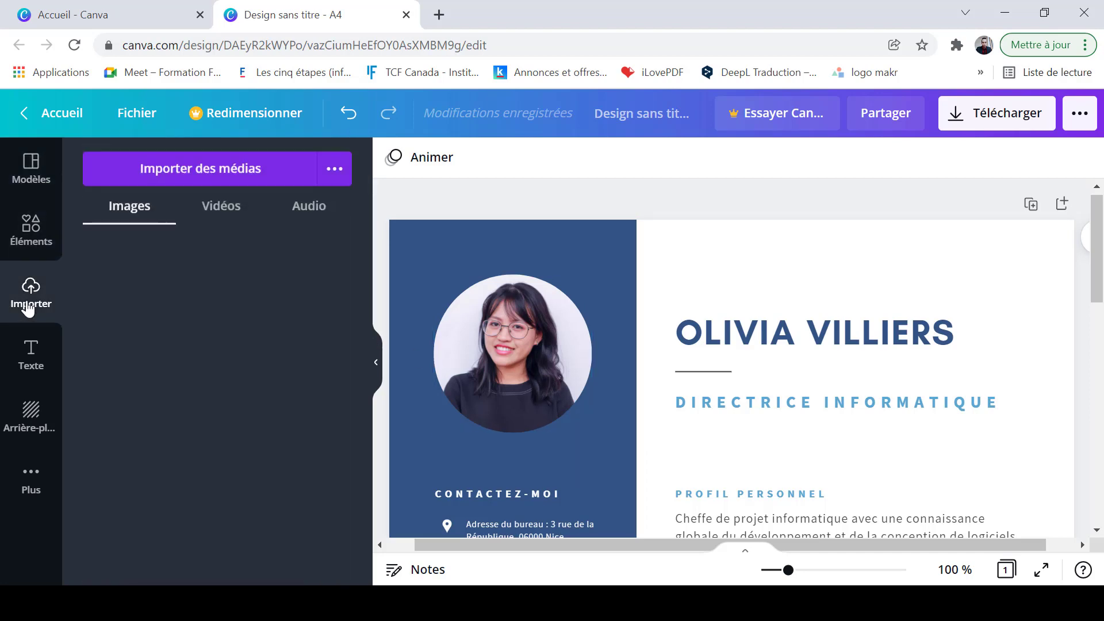
{"action": "left_click", "coordinate": [198, 183]}
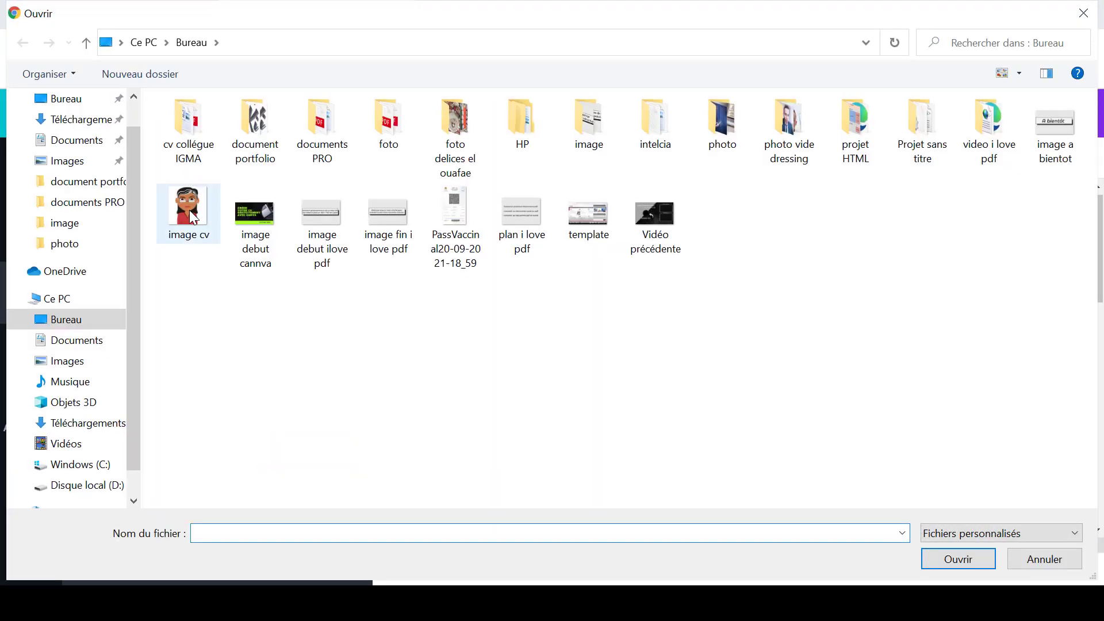
{"action": "double_click", "coordinate": [189, 210]}
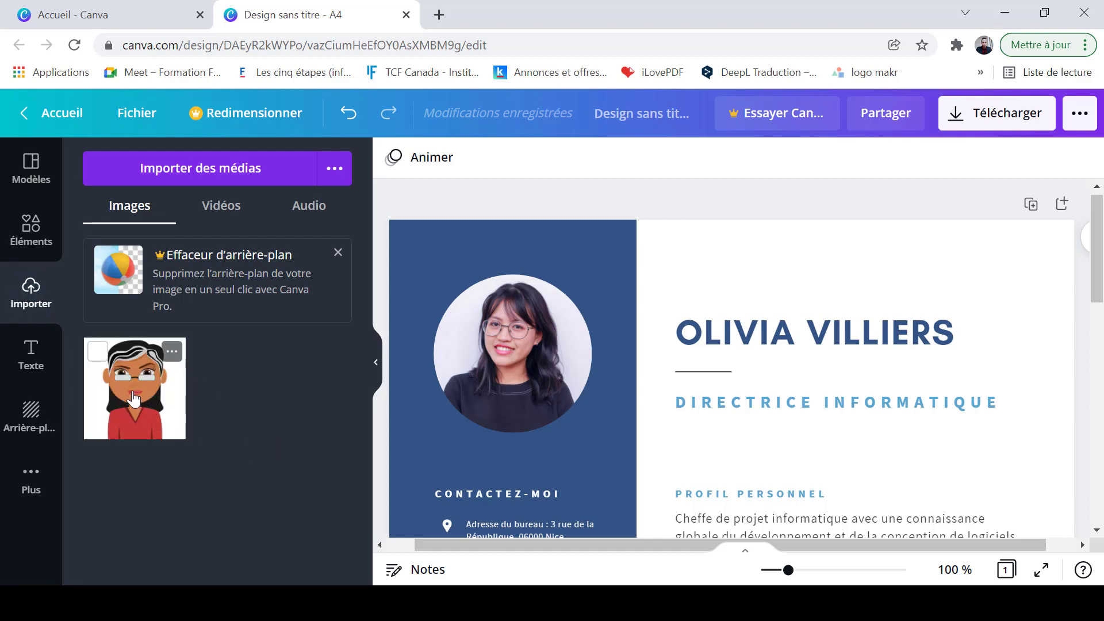
{"action": "left_click_drag", "start_coordinate": [134, 398], "coordinate": [464, 348]}
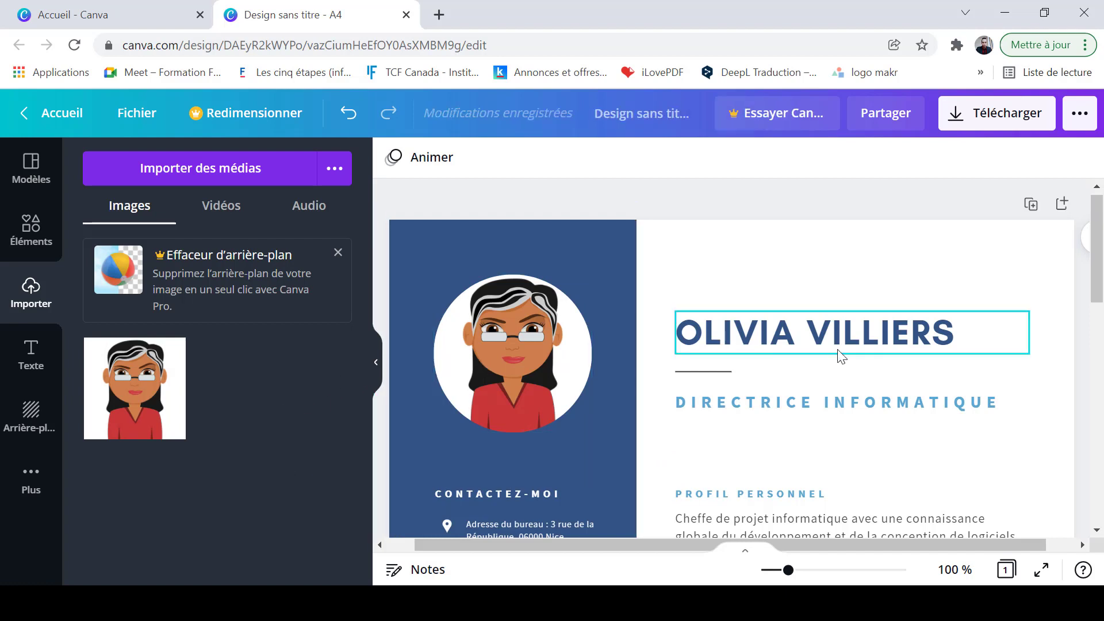
Replace the name heading with "KITCHOU INFO ARABE" and widen its text box to about 11.8 so it fits on one line
{"action": "scroll", "coordinate": [1099, 288], "scroll_direction": "down", "scroll_amount": 1}
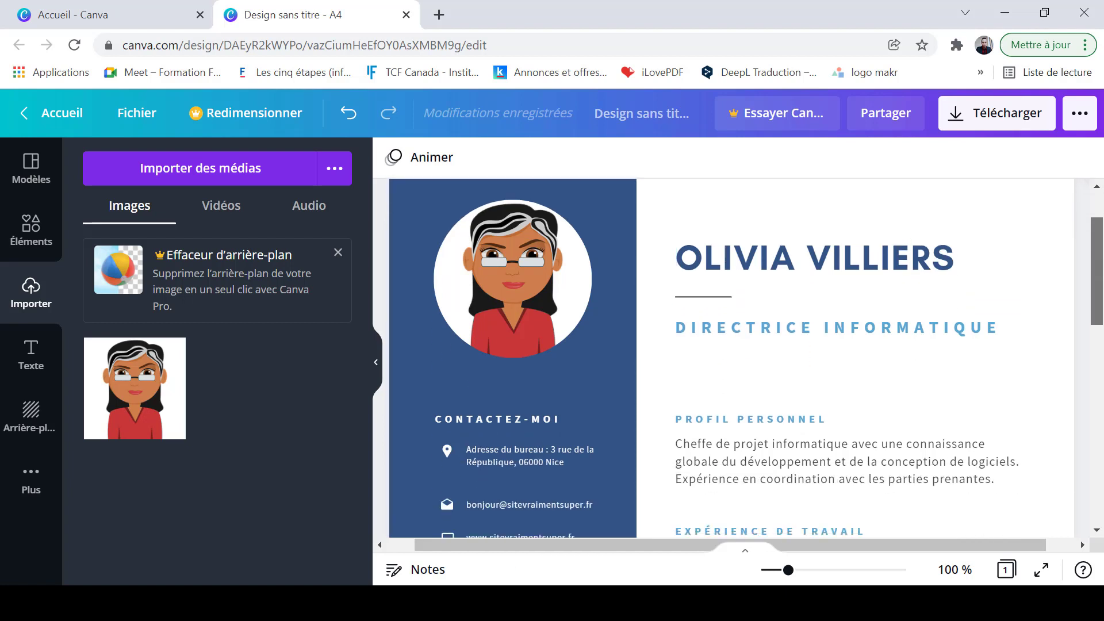
{"action": "scroll", "coordinate": [1103, 296], "scroll_direction": "up", "scroll_amount": 1}
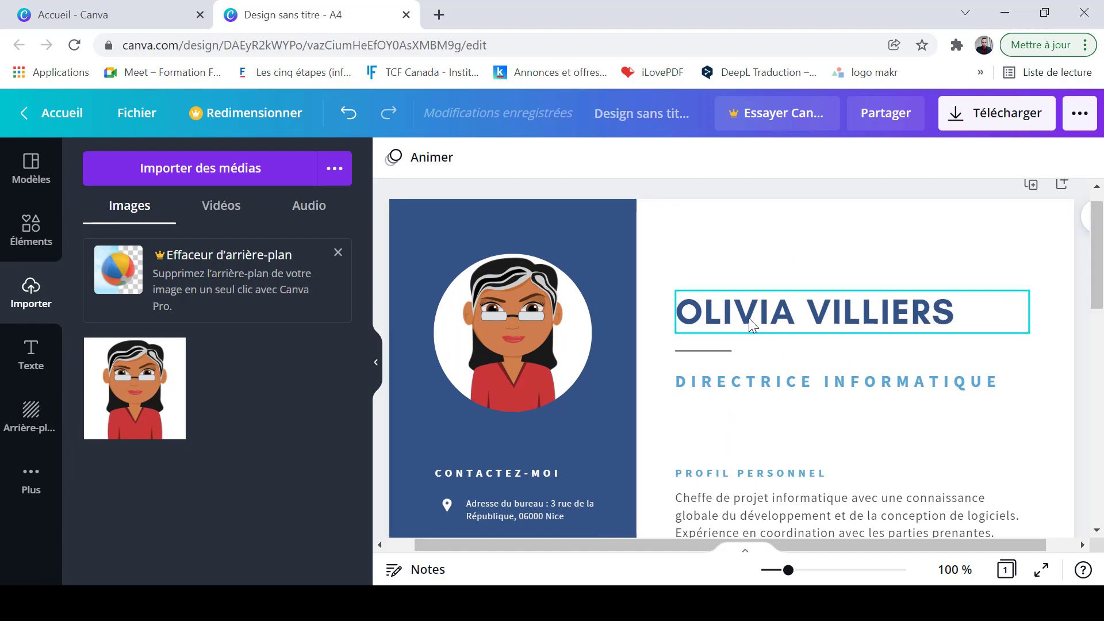
{"action": "double_click", "coordinate": [968, 315]}
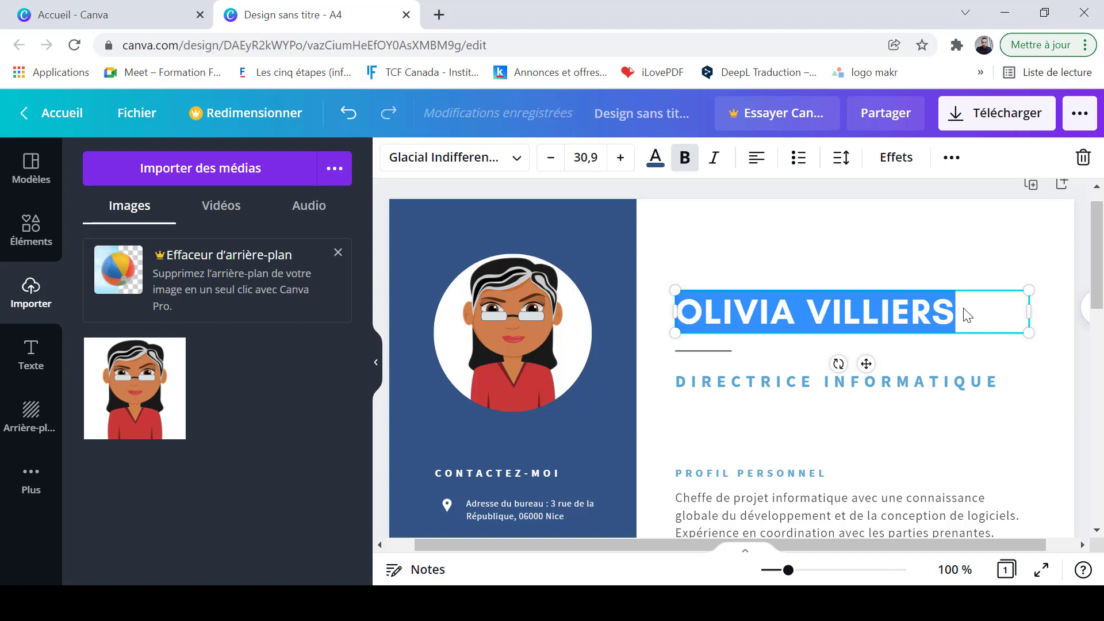
{"action": "type", "text": "KITCHOU"}
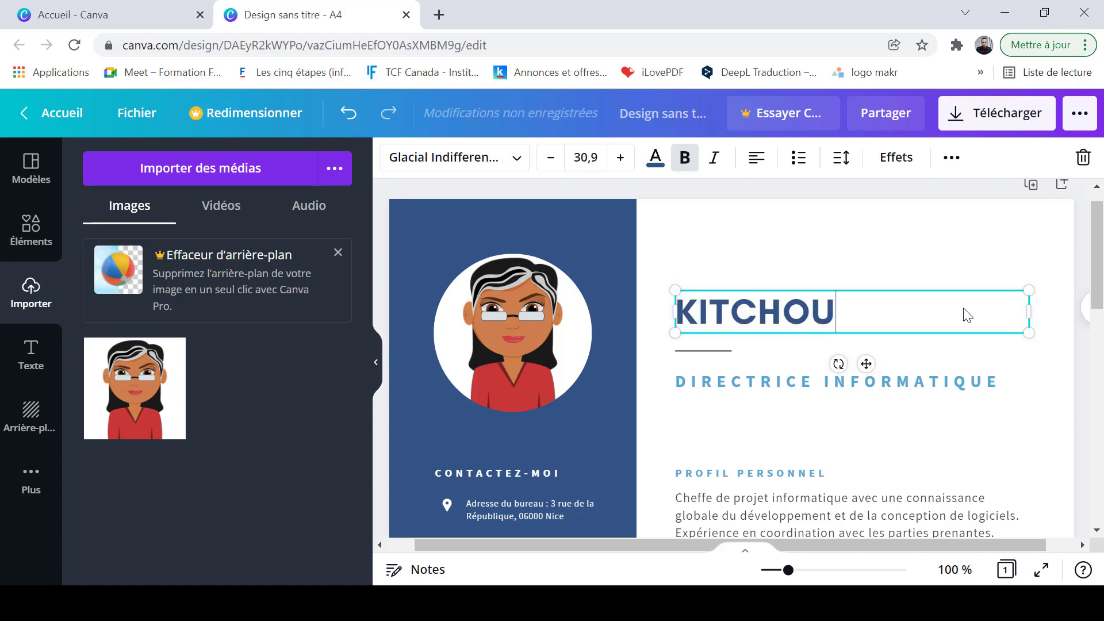
{"action": "type", "text": " INFOR"}
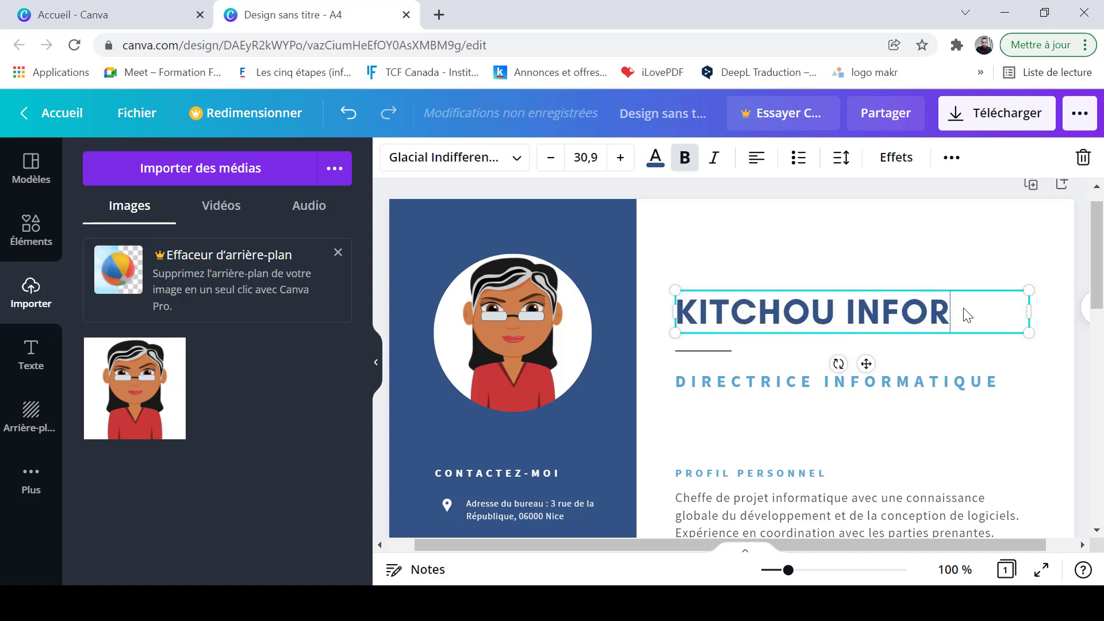
{"action": "key", "text": "BackSpace"}
{"action": "type", "text": "ARABE"}
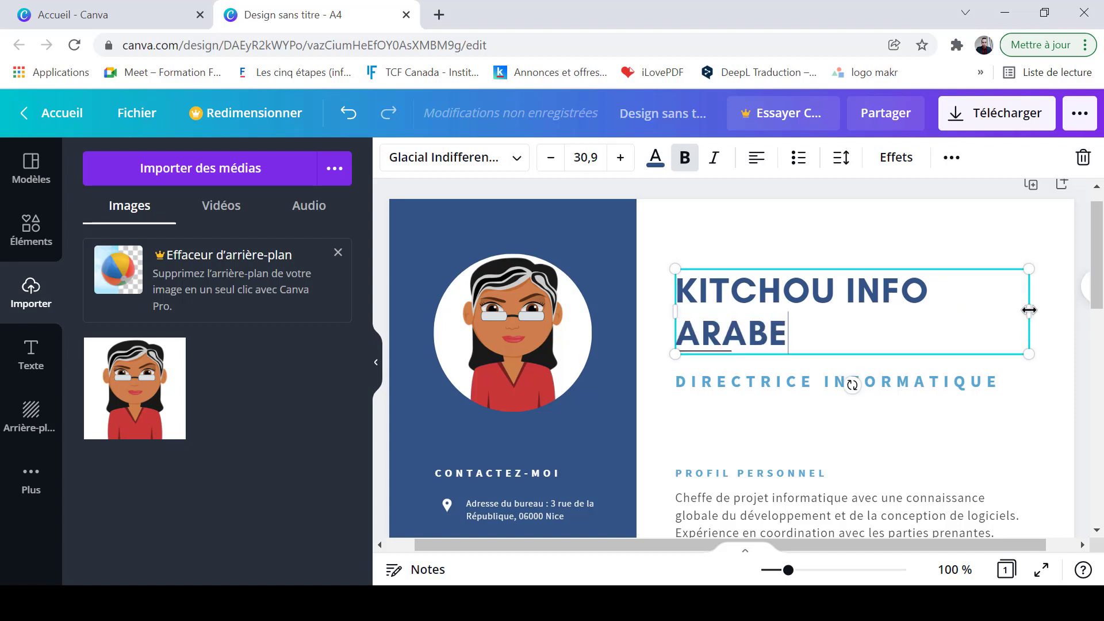
{"action": "left_click_drag", "start_coordinate": [1029, 310], "coordinate": [1060, 308]}
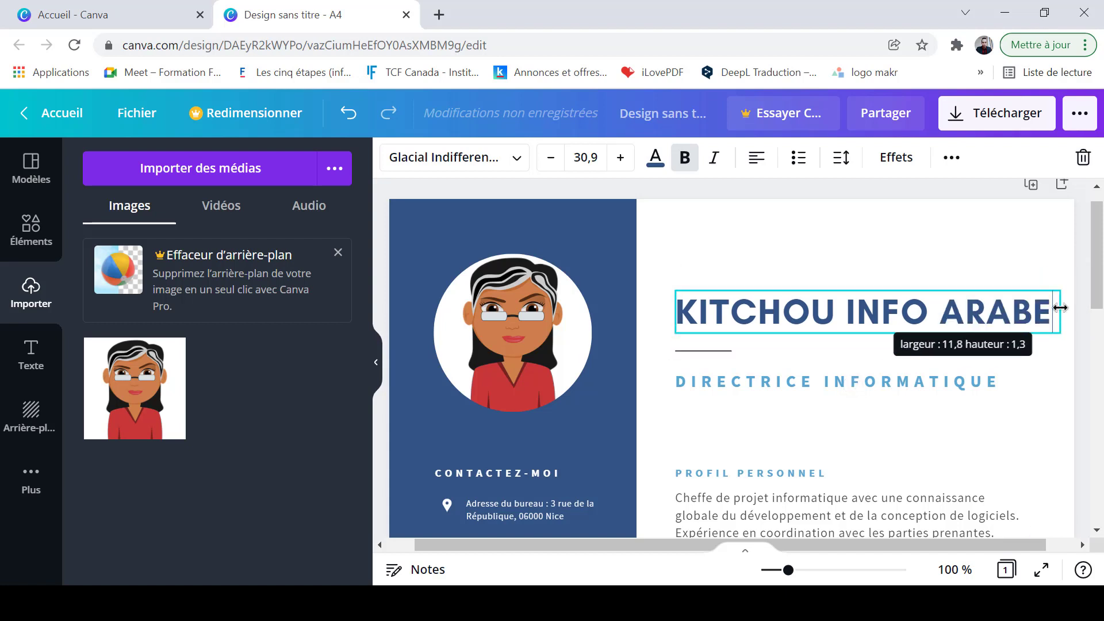
Set the heading's font to Source Sans Pro and its size to 31.9
{"action": "triple_click", "coordinate": [799, 308]}
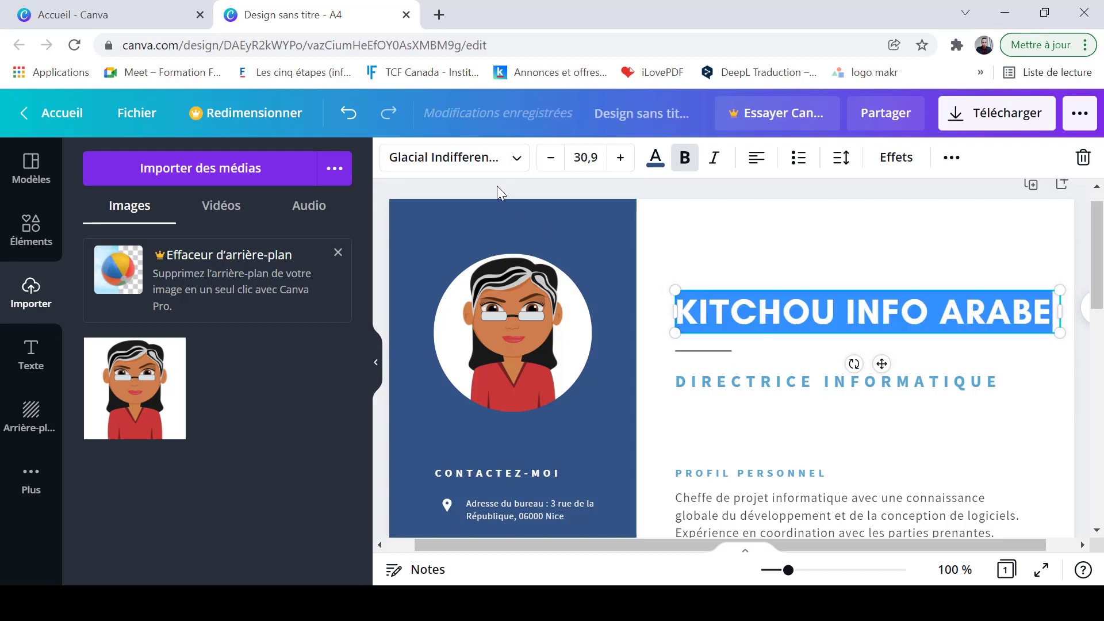
{"action": "left_click", "coordinate": [520, 162]}
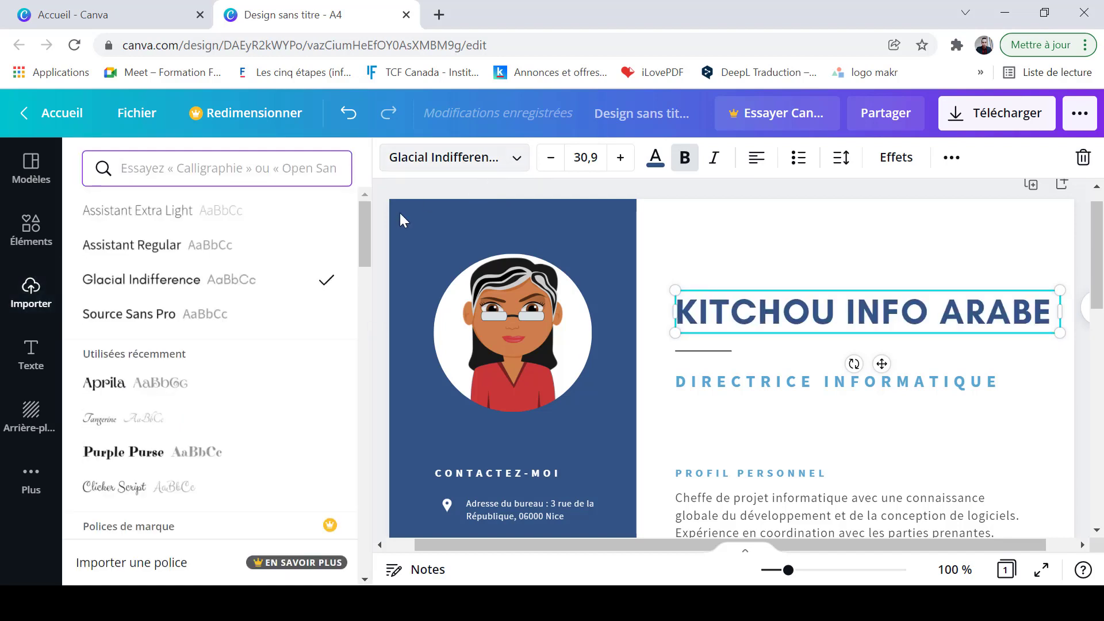
{"action": "left_click", "coordinate": [147, 318]}
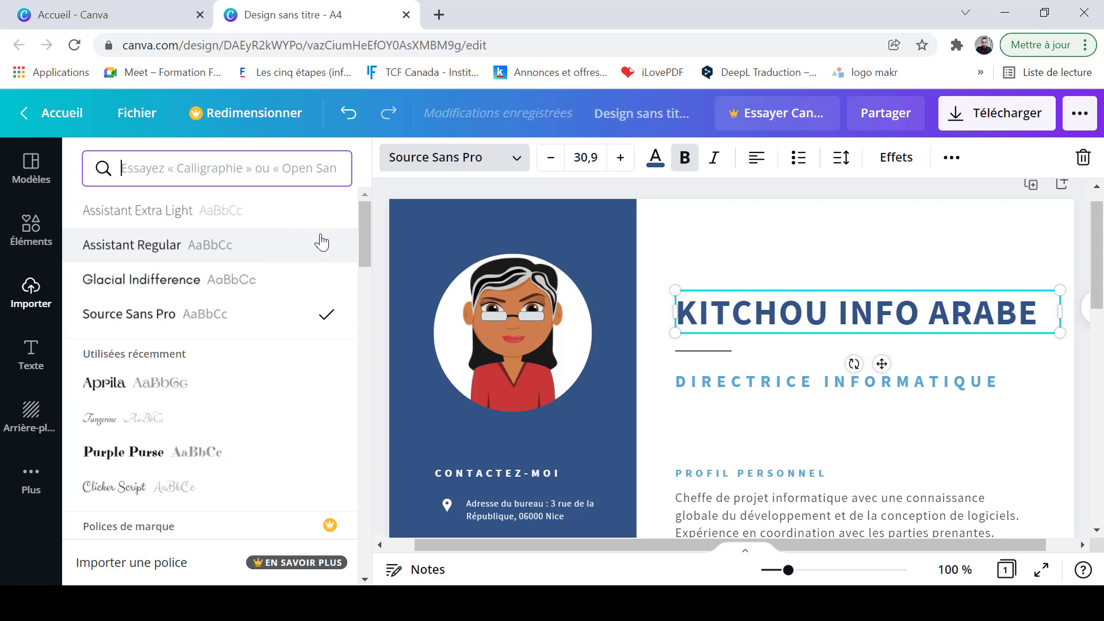
{"action": "left_click", "coordinate": [621, 157]}
{"action": "left_click", "coordinate": [621, 158]}
{"action": "left_click", "coordinate": [620, 157]}
{"action": "left_click", "coordinate": [621, 158]}
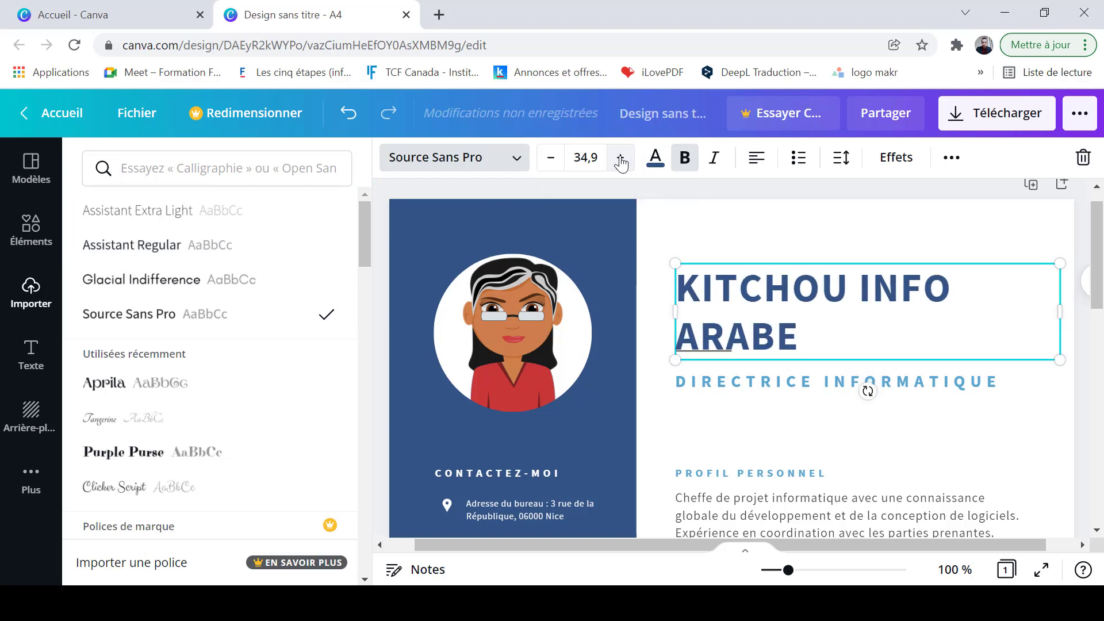
{"action": "left_click", "coordinate": [544, 159]}
{"action": "left_click", "coordinate": [544, 158]}
{"action": "left_click", "coordinate": [544, 159]}
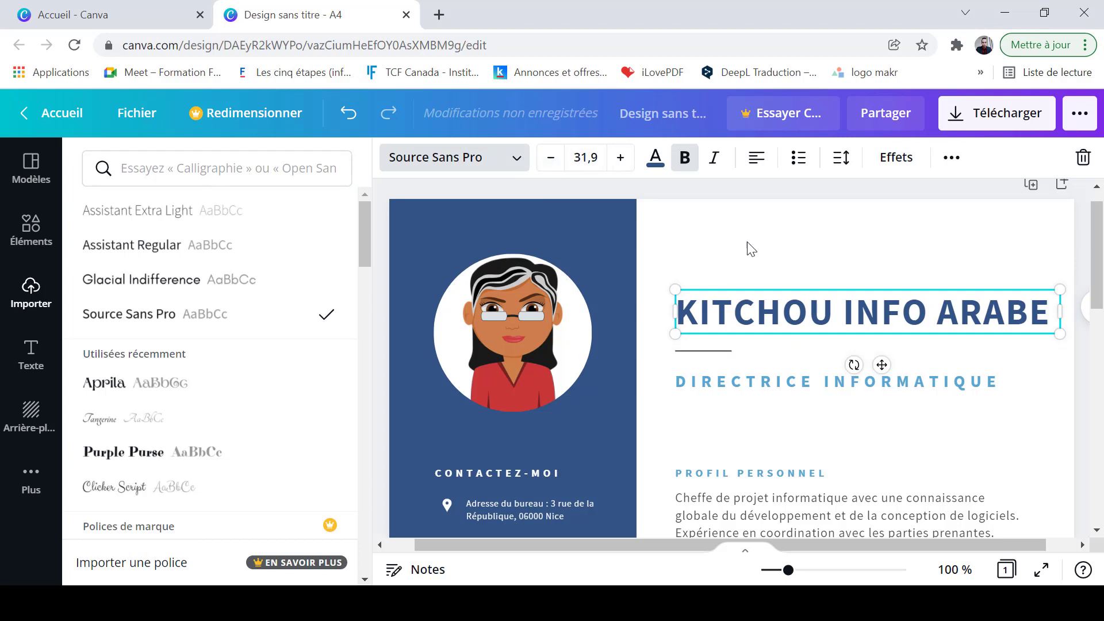
Try the heading without bold and in italics, restoring its original style
{"action": "left_click", "coordinate": [818, 314]}
{"action": "key", "text": "ctrl+a"}
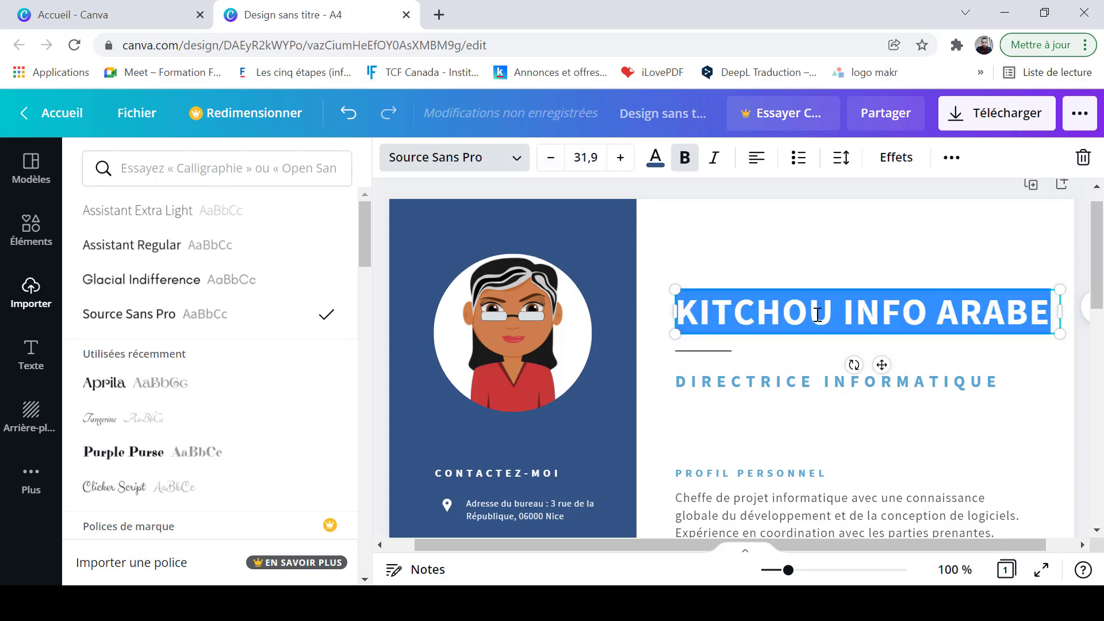
{"action": "left_click", "coordinate": [683, 160]}
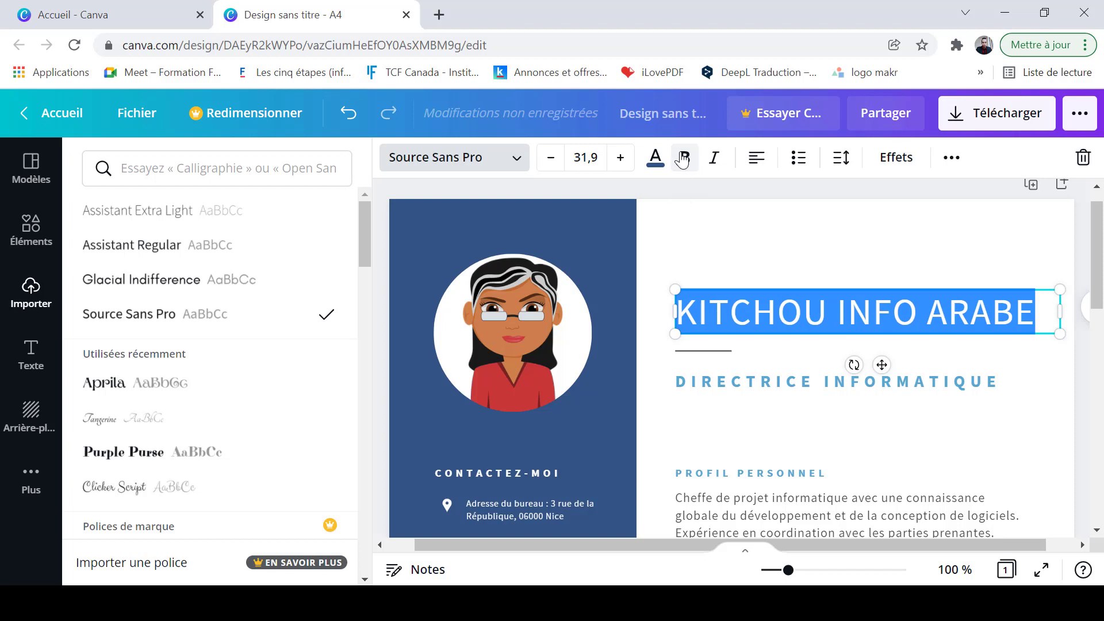
{"action": "left_click", "coordinate": [682, 160]}
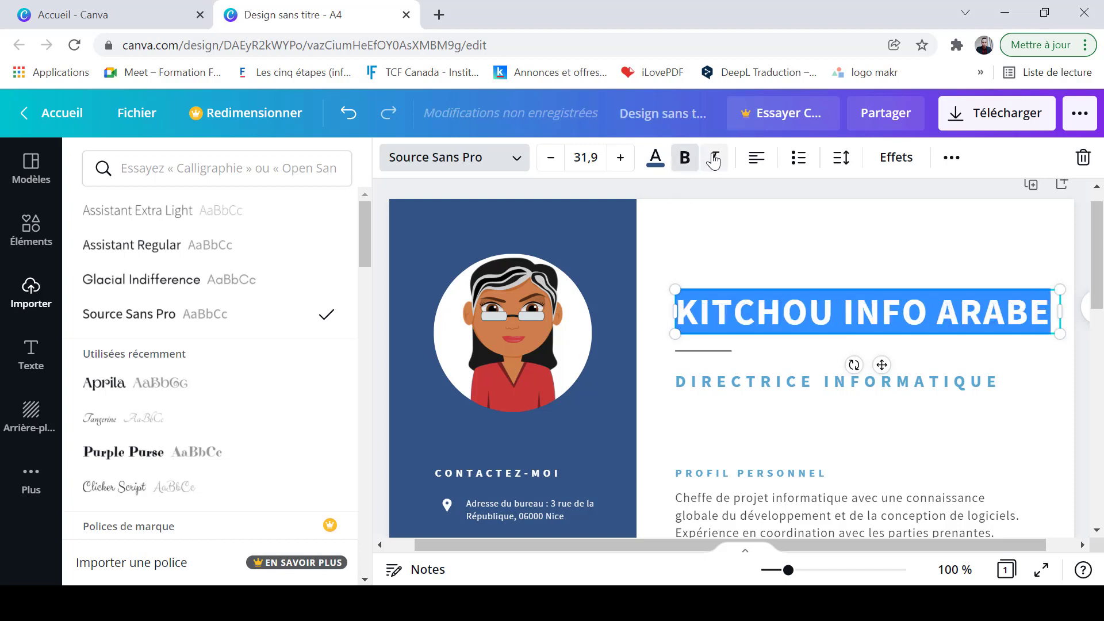
{"action": "left_click", "coordinate": [715, 159]}
{"action": "left_click", "coordinate": [716, 160]}
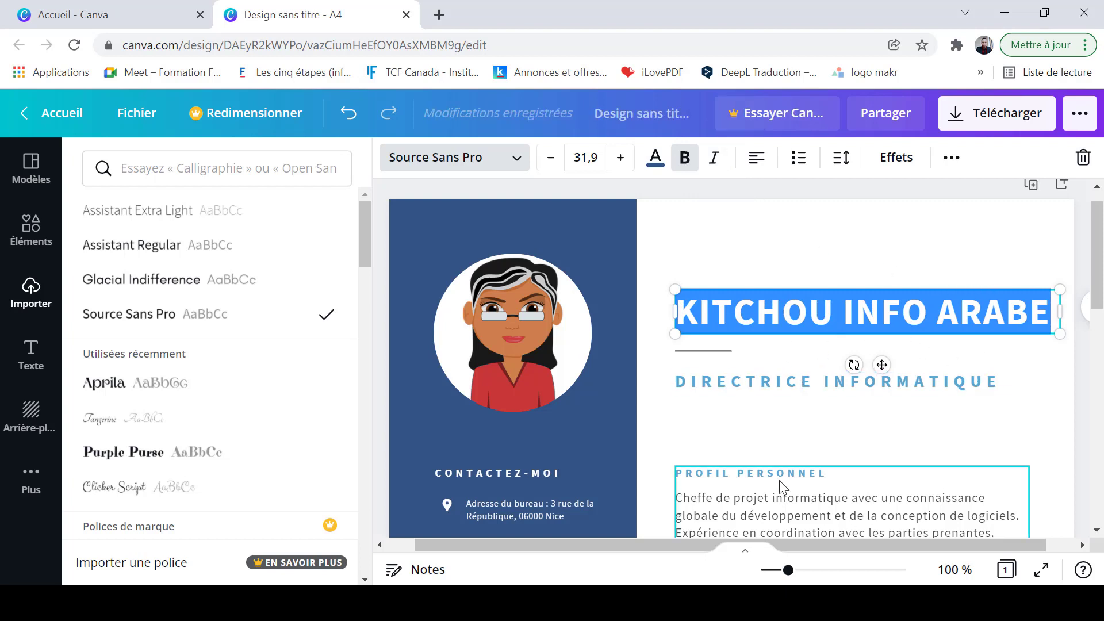
{"action": "key", "text": "Escape"}
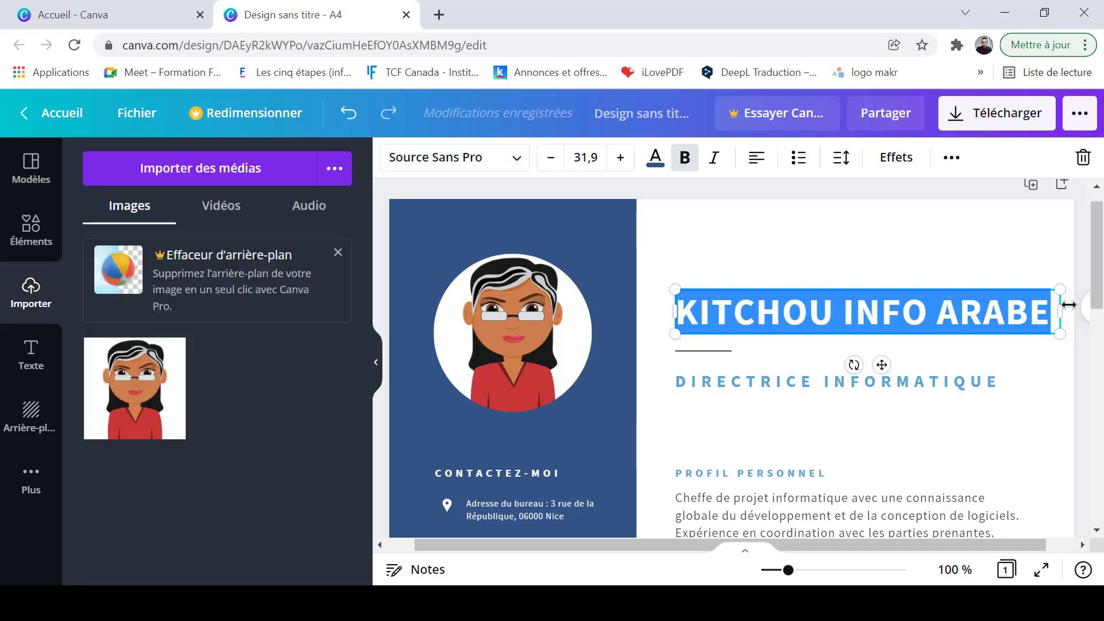
Delete the "PROFIL PERSONNEL" section title and the descriptive paragraph below it
{"action": "mouse_move", "coordinate": [1102, 275]}
{"action": "left_mouse_down"}
{"action": "mouse_move", "coordinate": [1102, 495]}
{"action": "mouse_move", "coordinate": [1102, 291]}
{"action": "left_mouse_up"}
{"action": "scroll", "coordinate": [978, 357], "scroll_direction": "down", "scroll_amount": 1}
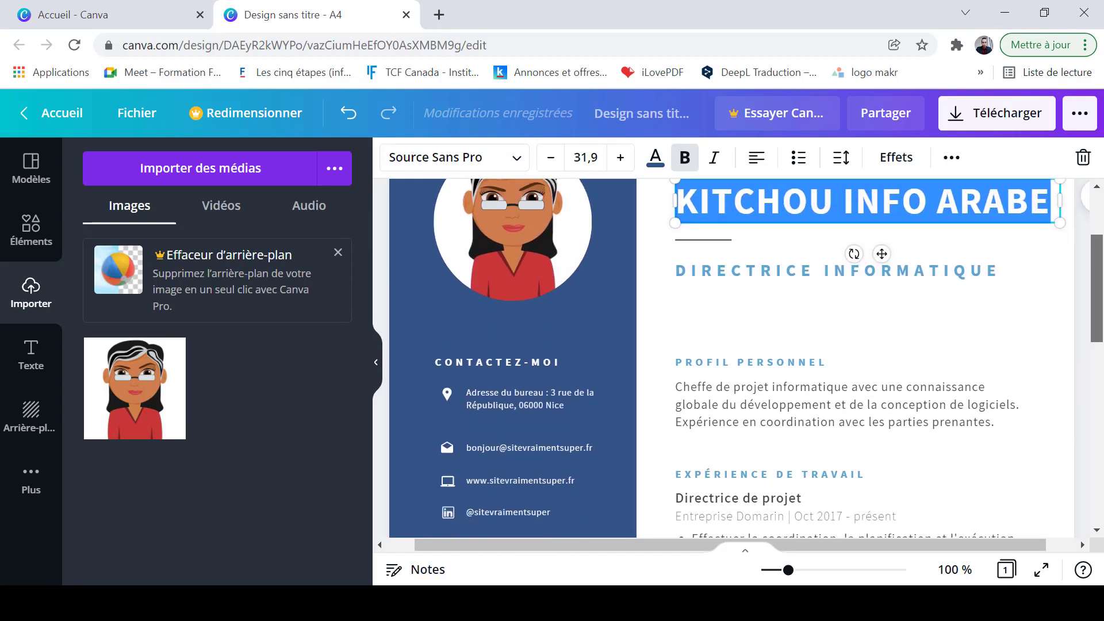
{"action": "left_click", "coordinate": [886, 328]}
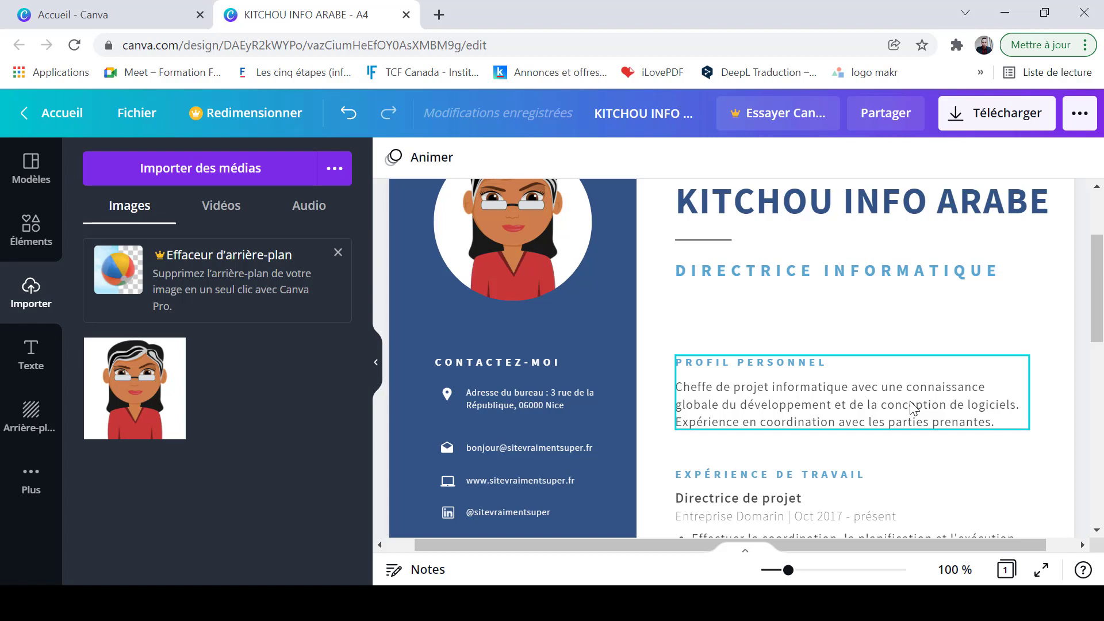
{"action": "left_click", "coordinate": [1002, 385]}
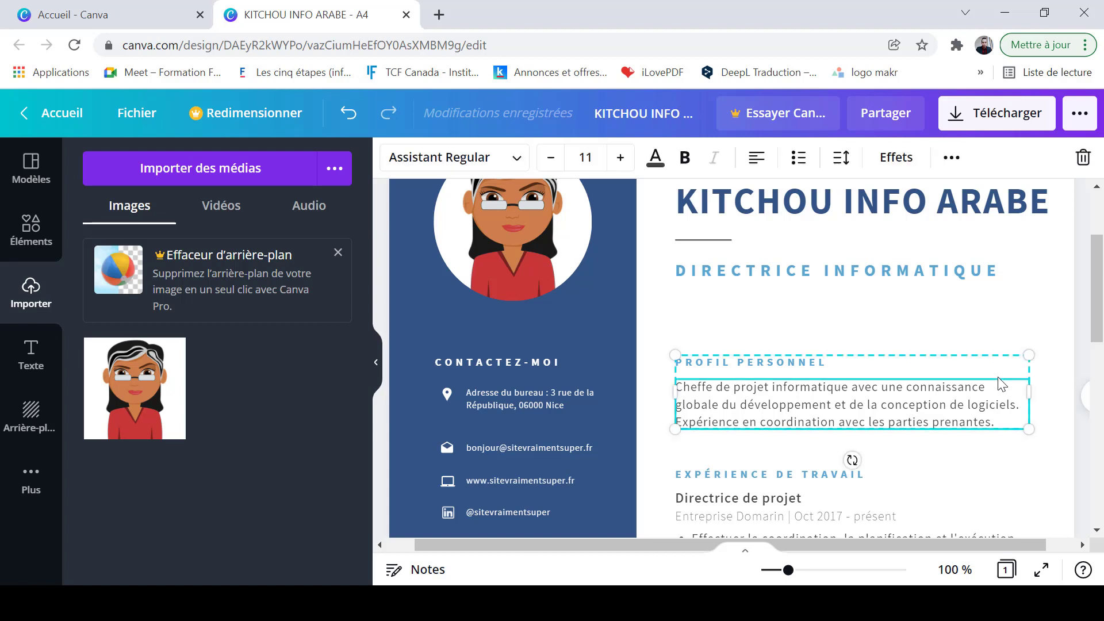
{"action": "left_click", "coordinate": [976, 366]}
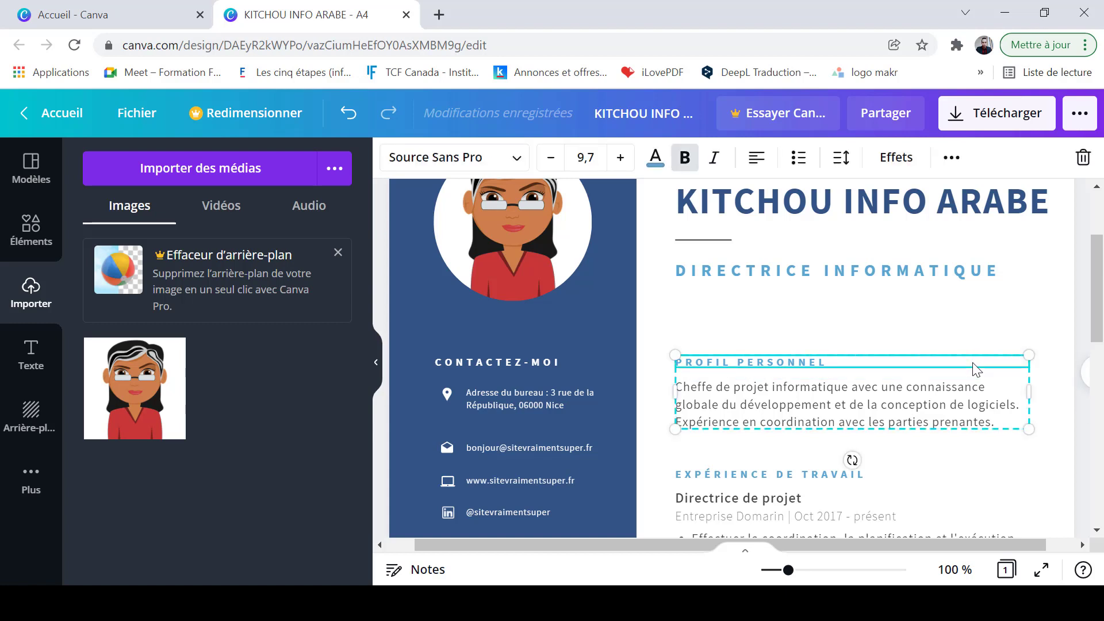
{"action": "right_click", "coordinate": [979, 365]}
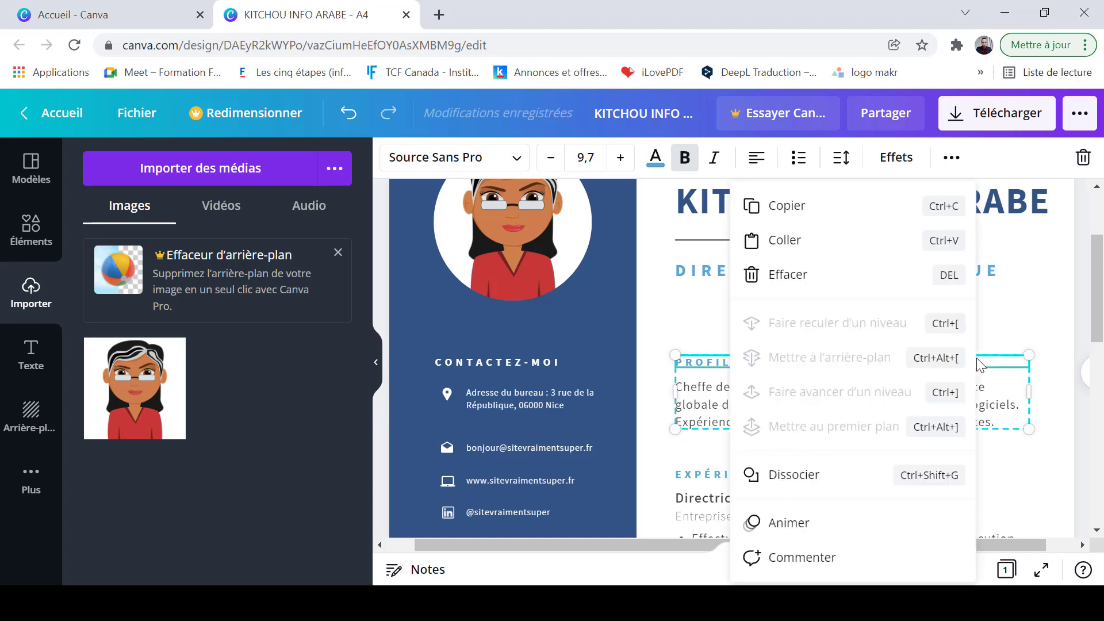
{"action": "left_click", "coordinate": [832, 286]}
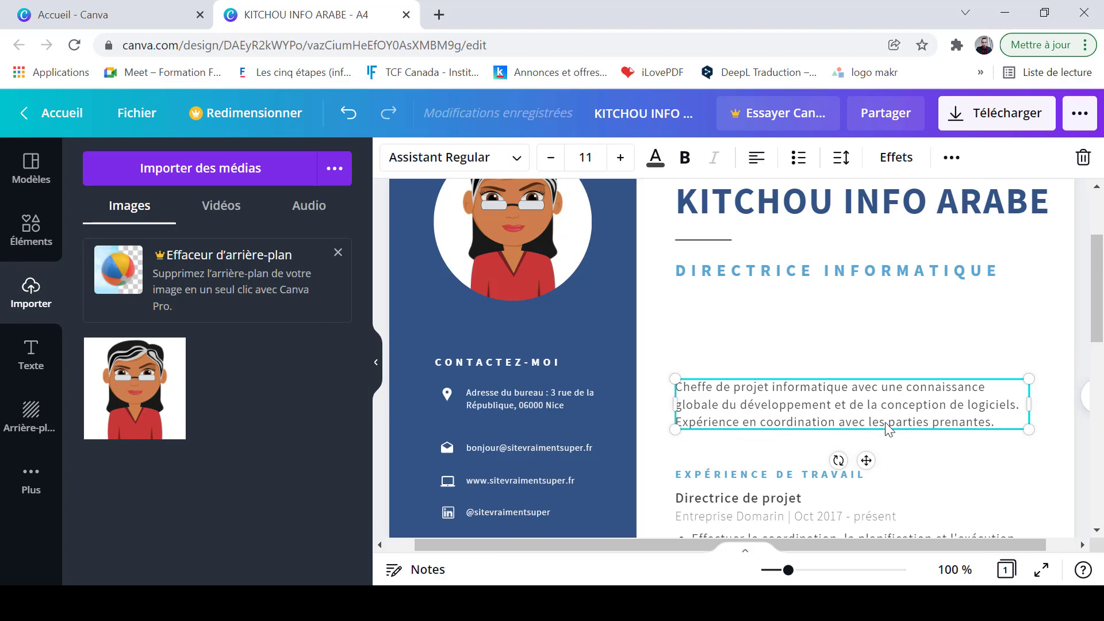
{"action": "right_click", "coordinate": [812, 413]}
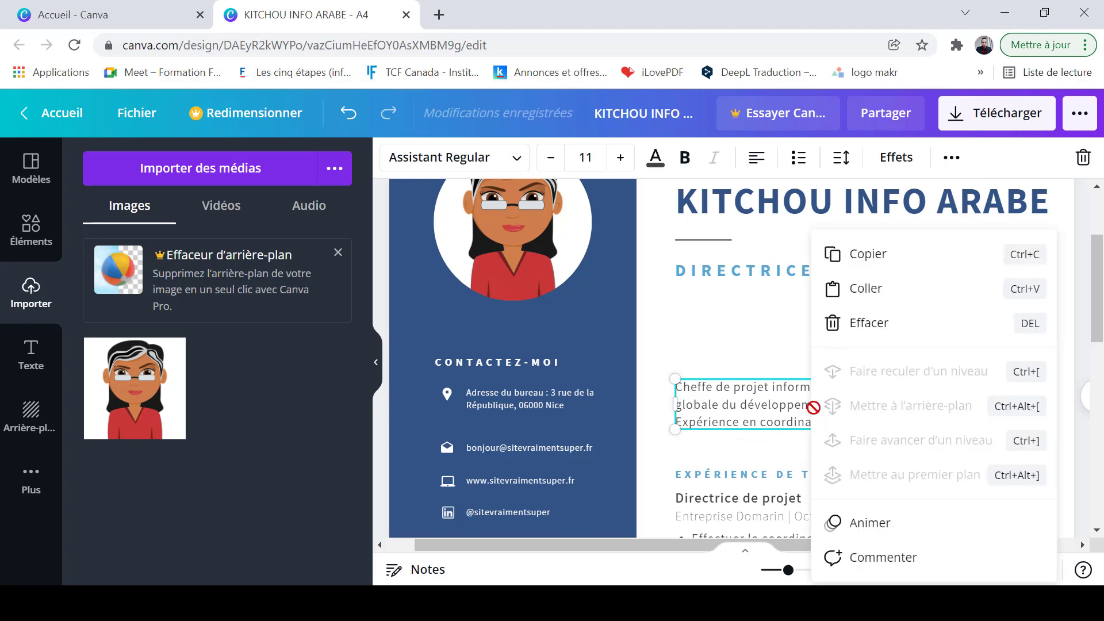
{"action": "left_click", "coordinate": [872, 322]}
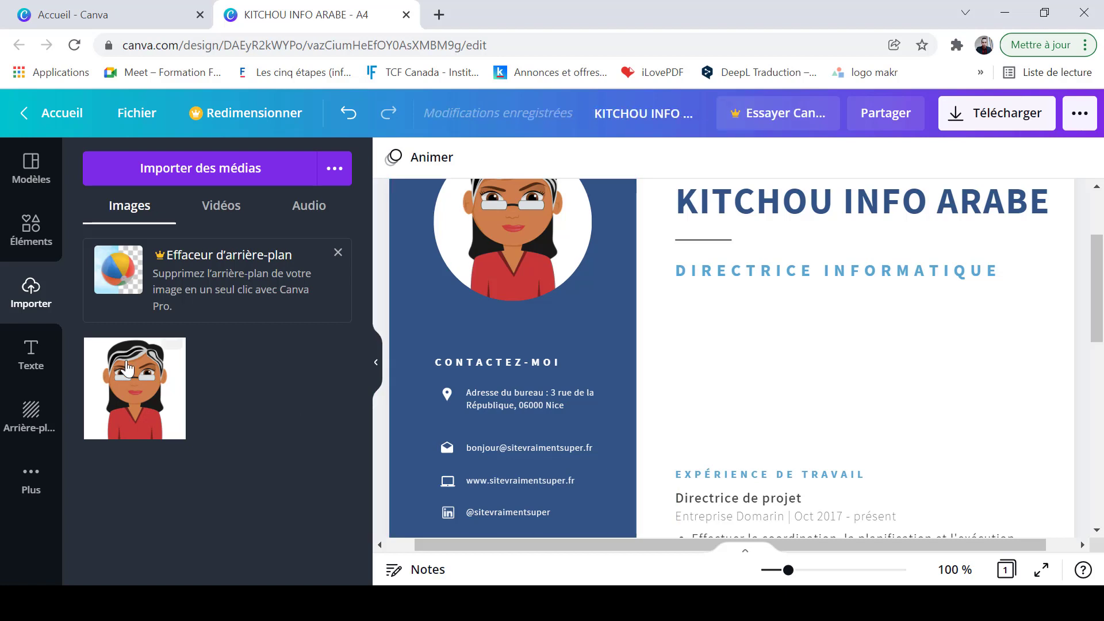
Add a subtitle text box in the blank area below "DIRECTRICE INFORMATIQUE" and replace its text with "Profil"
{"action": "left_click", "coordinate": [31, 361]}
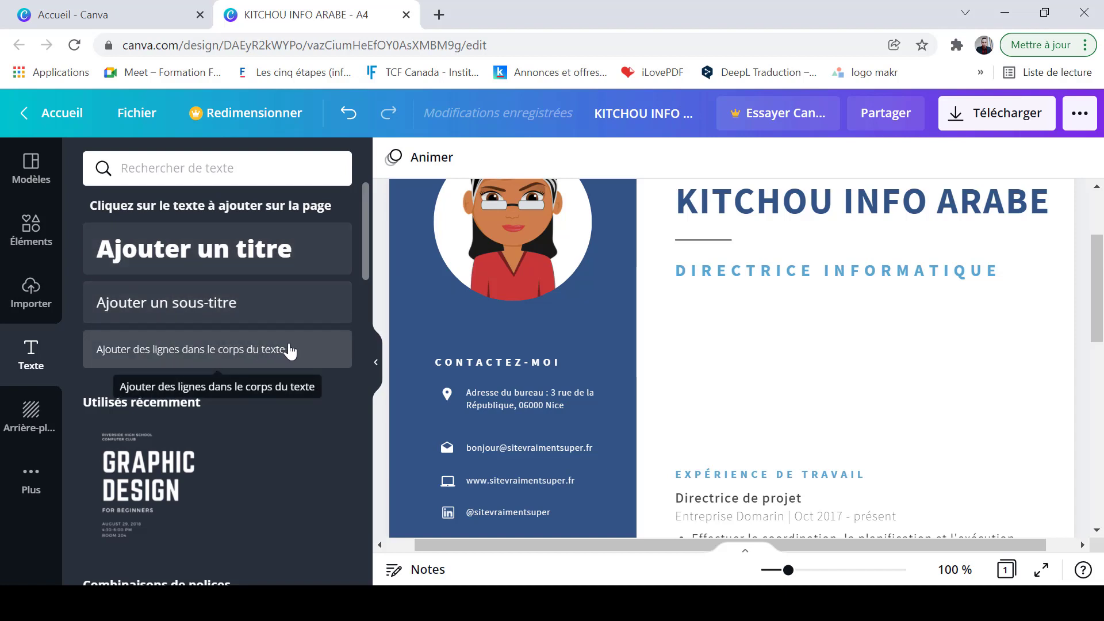
{"action": "left_click", "coordinate": [174, 311]}
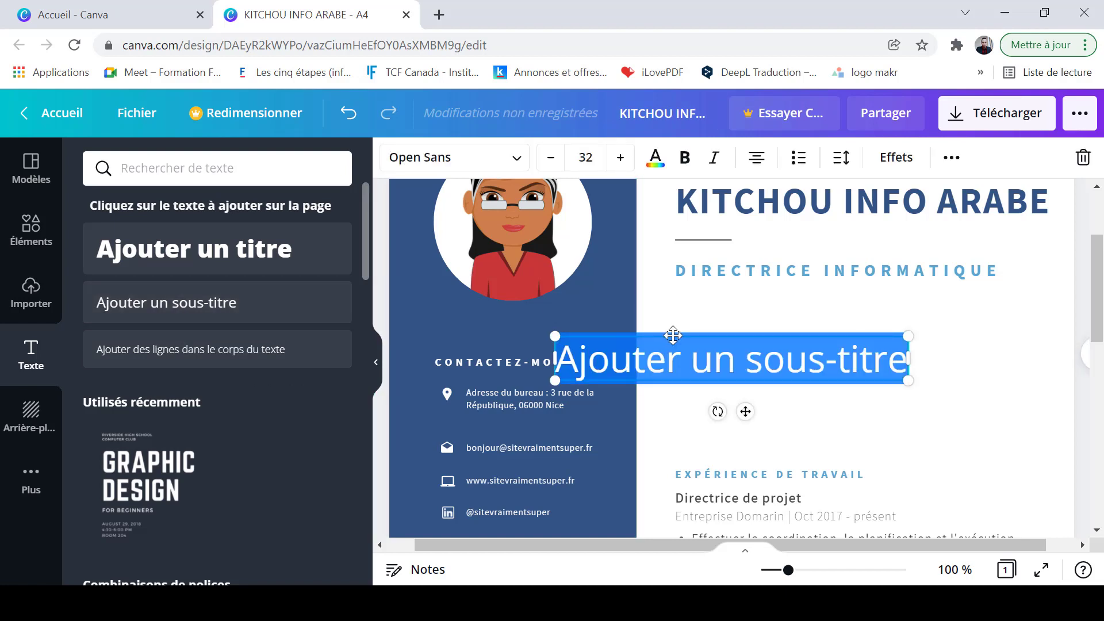
{"action": "left_click_drag", "start_coordinate": [673, 335], "coordinate": [786, 319]}
{"action": "left_click", "coordinate": [945, 349]}
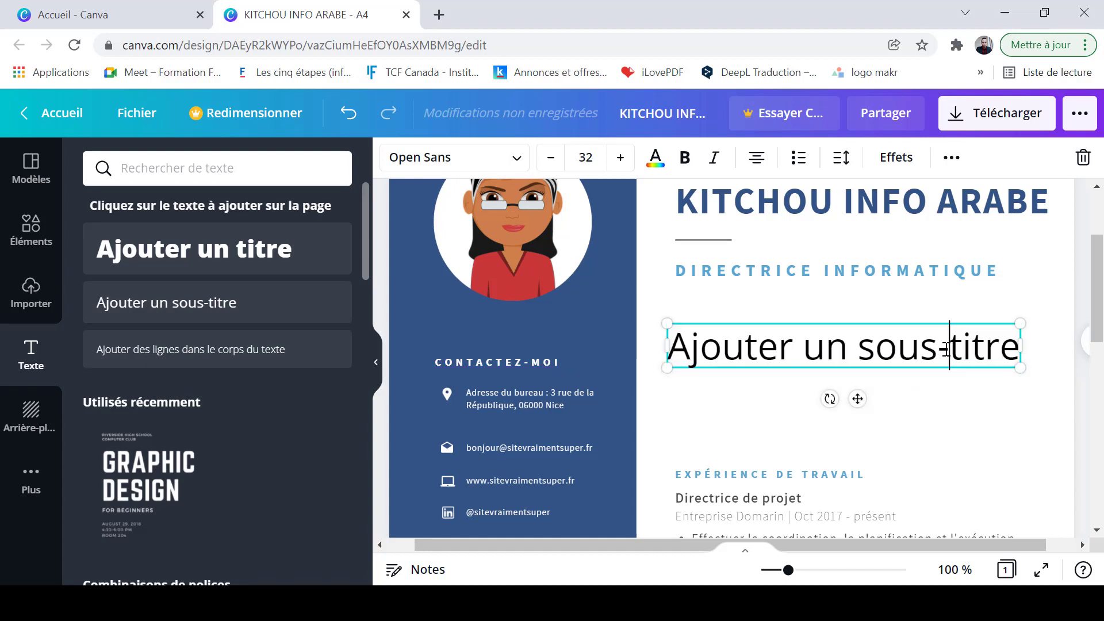
{"action": "key", "text": "ctrl+a"}
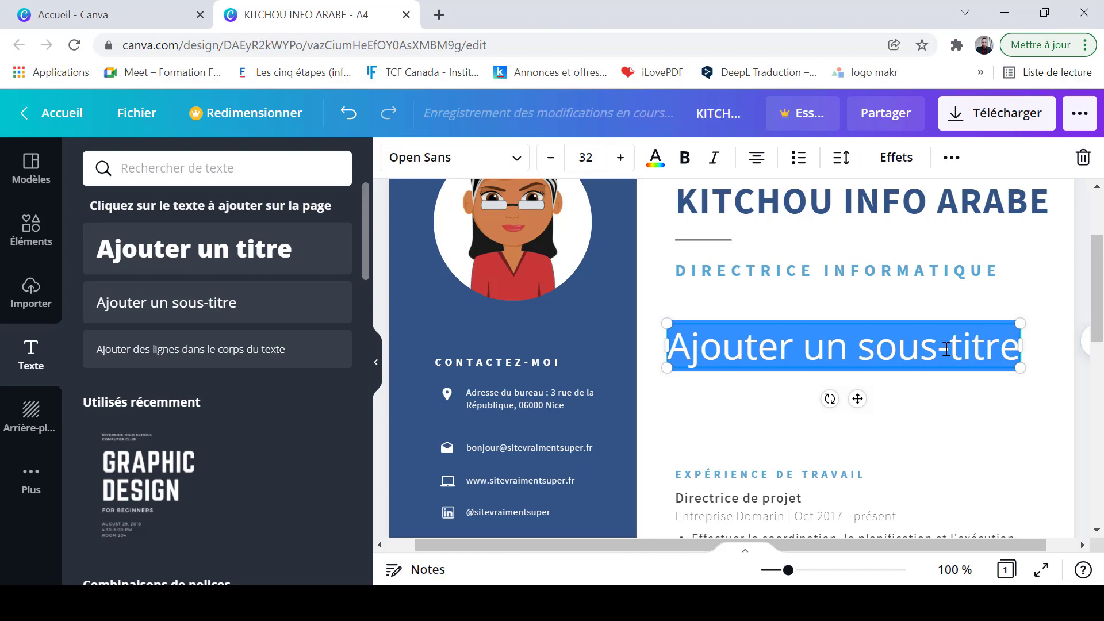
{"action": "type", "text": "Pro"}
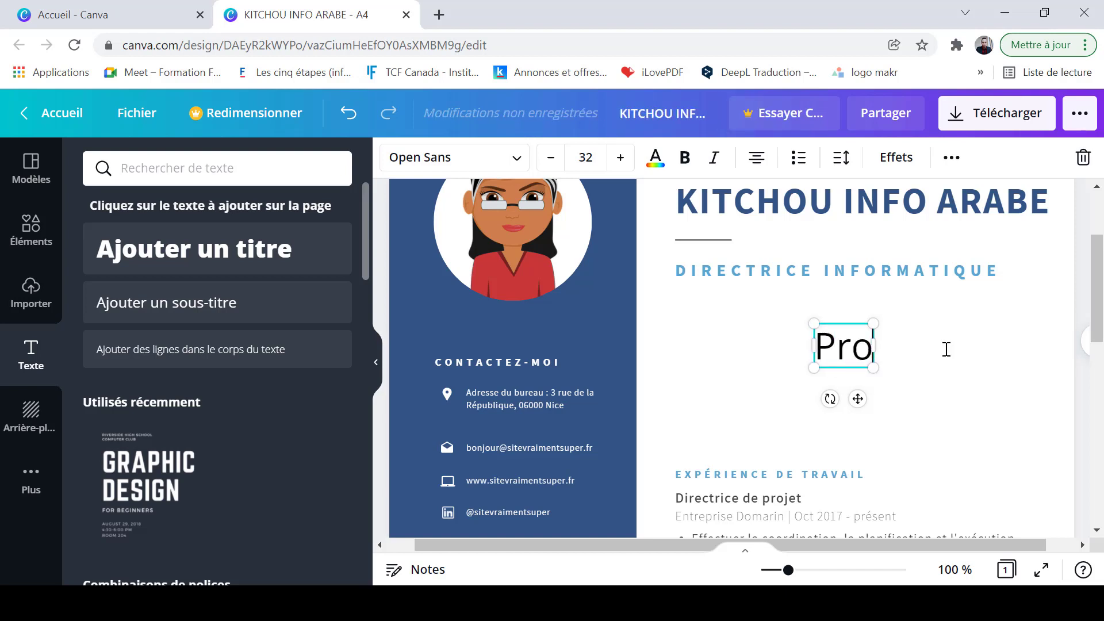
{"action": "type", "text": "fil"}
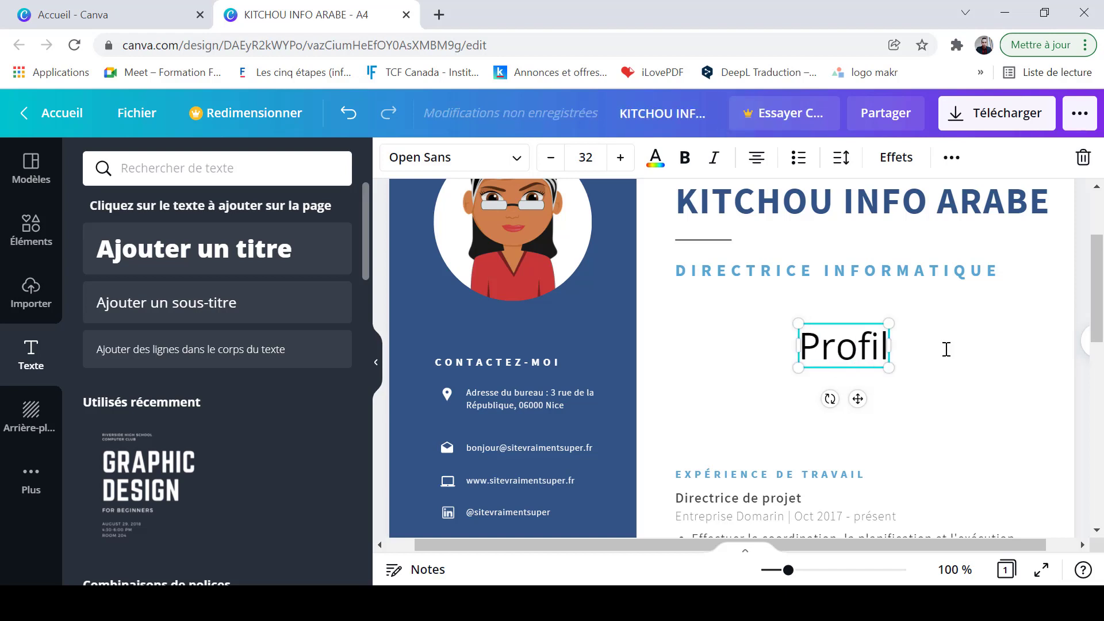
Set the "Profil" subtitle's font size to 19 and move it to the left edge of the CV's main column
{"action": "double_click", "coordinate": [840, 345]}
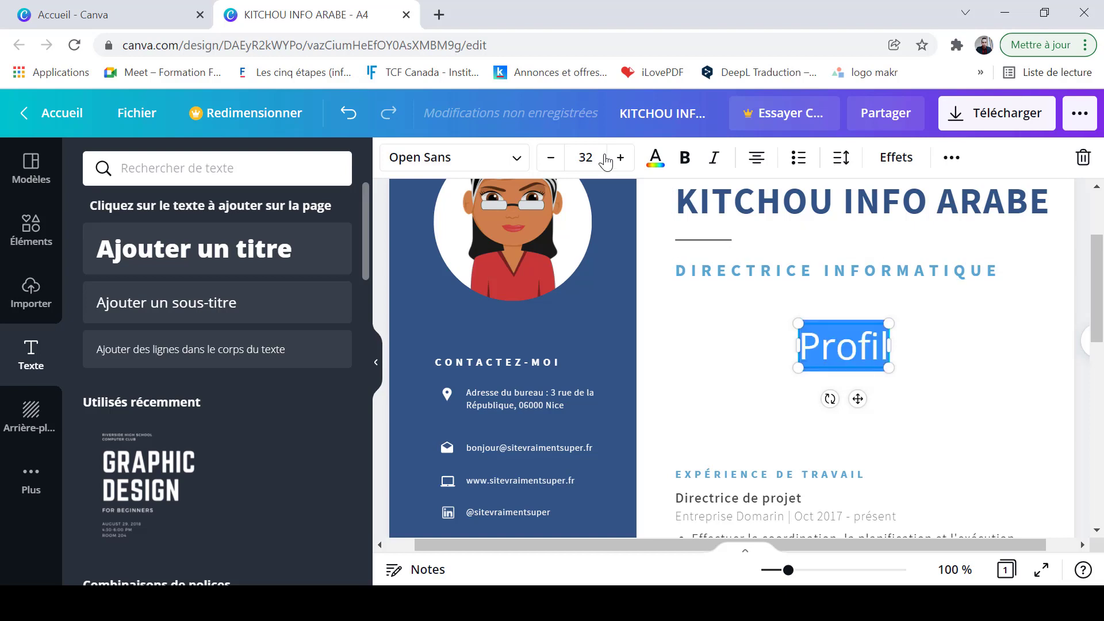
{"action": "left_click", "coordinate": [552, 160]}
{"action": "left_click", "coordinate": [552, 160]}
{"action": "left_click", "coordinate": [552, 160]}
{"action": "left_click", "coordinate": [552, 160]}
{"action": "left_click", "coordinate": [552, 159]}
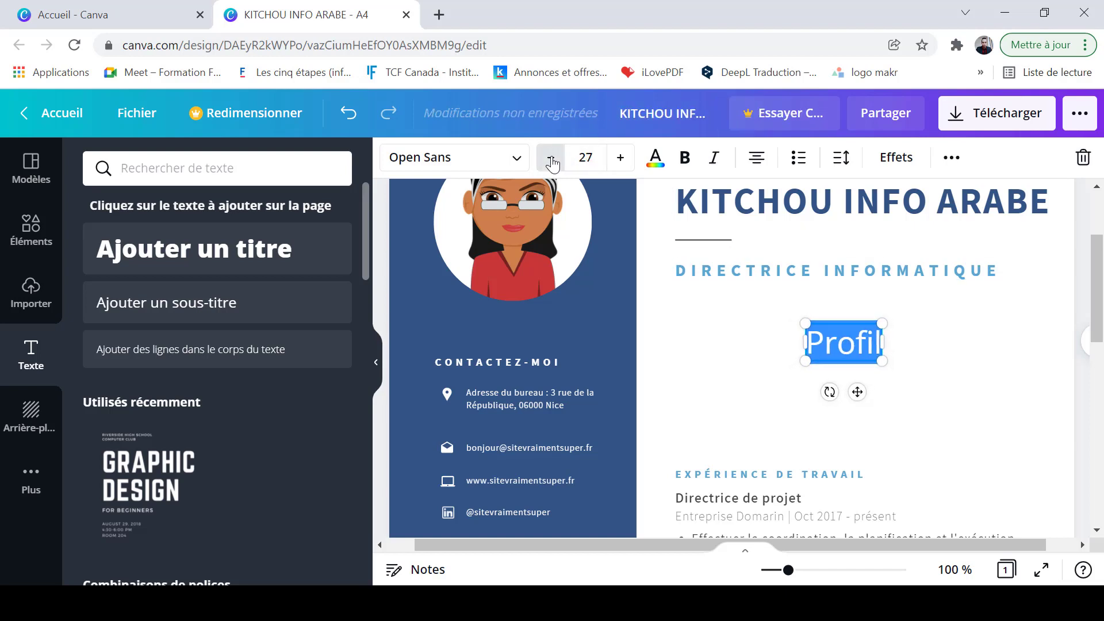
{"action": "left_click", "coordinate": [551, 158]}
{"action": "left_click", "coordinate": [551, 158]}
{"action": "left_click", "coordinate": [551, 158]}
{"action": "left_click", "coordinate": [551, 159]}
{"action": "left_click", "coordinate": [551, 158]}
{"action": "left_click", "coordinate": [551, 159]}
{"action": "left_click", "coordinate": [551, 158]}
{"action": "left_click", "coordinate": [551, 159]}
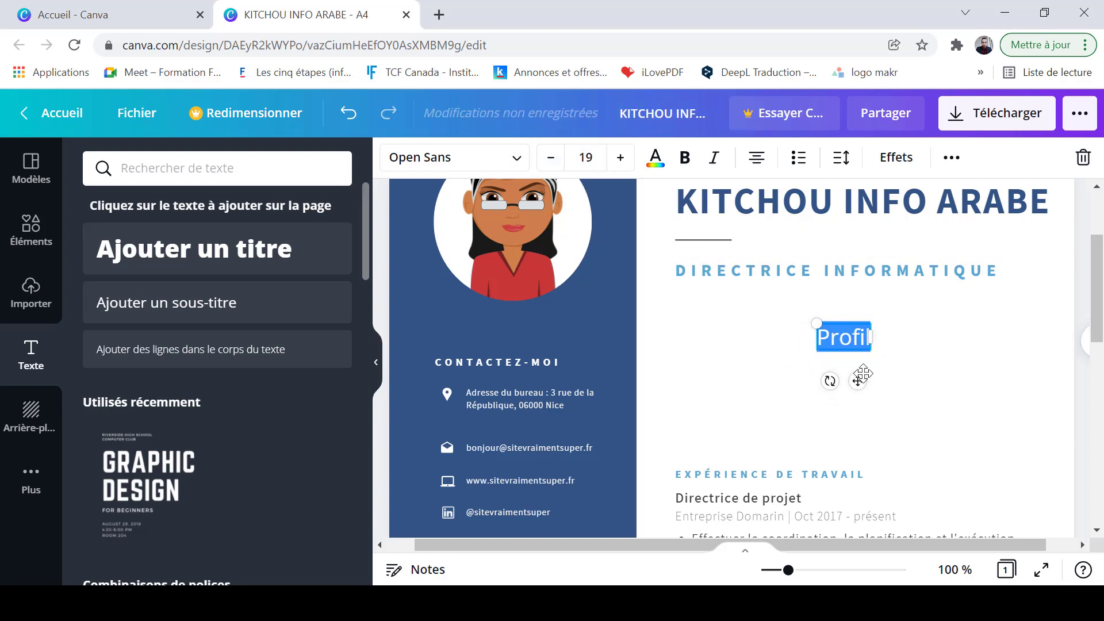
{"action": "left_click_drag", "start_coordinate": [863, 375], "coordinate": [725, 393]}
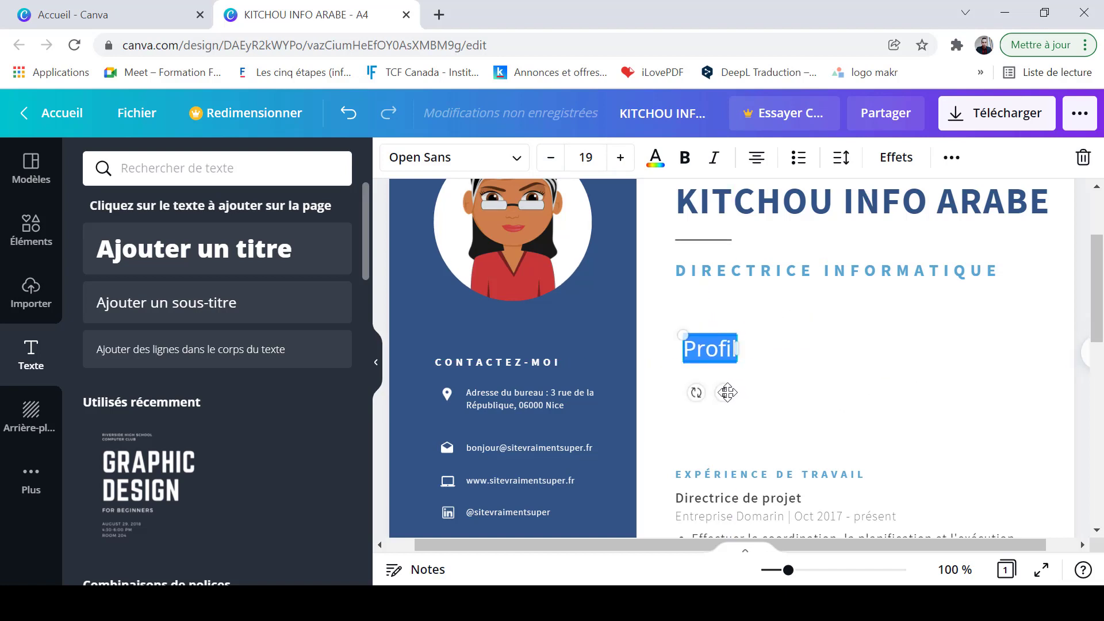
{"action": "left_click", "coordinate": [775, 401]}
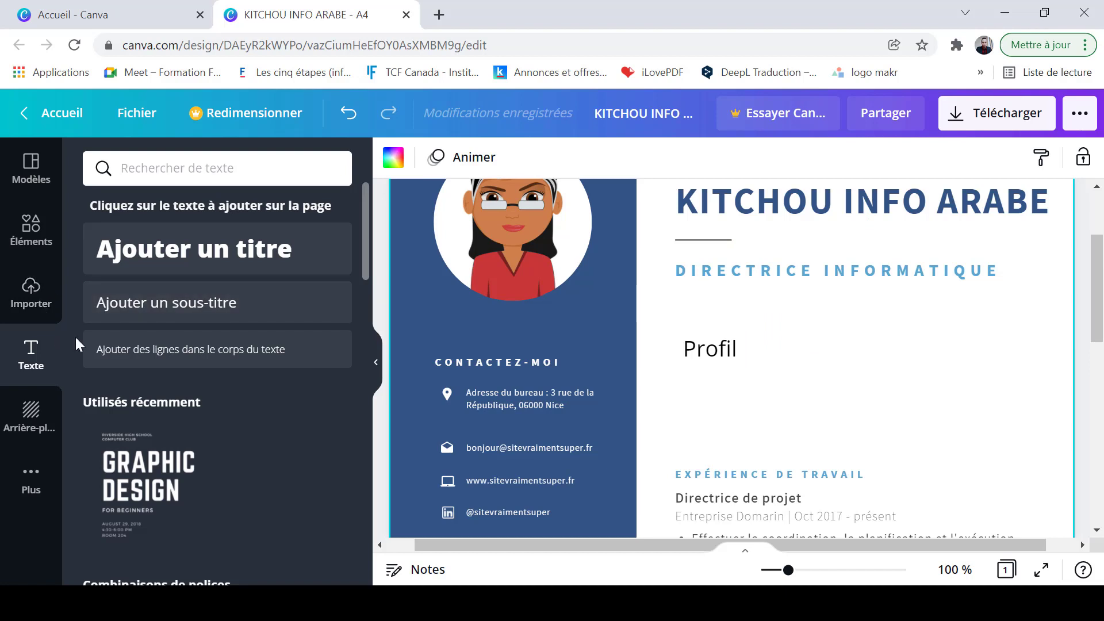
Add a body text box, set its font size to 13 and place it under "Profil", left-aligned with it
{"action": "left_click", "coordinate": [108, 347]}
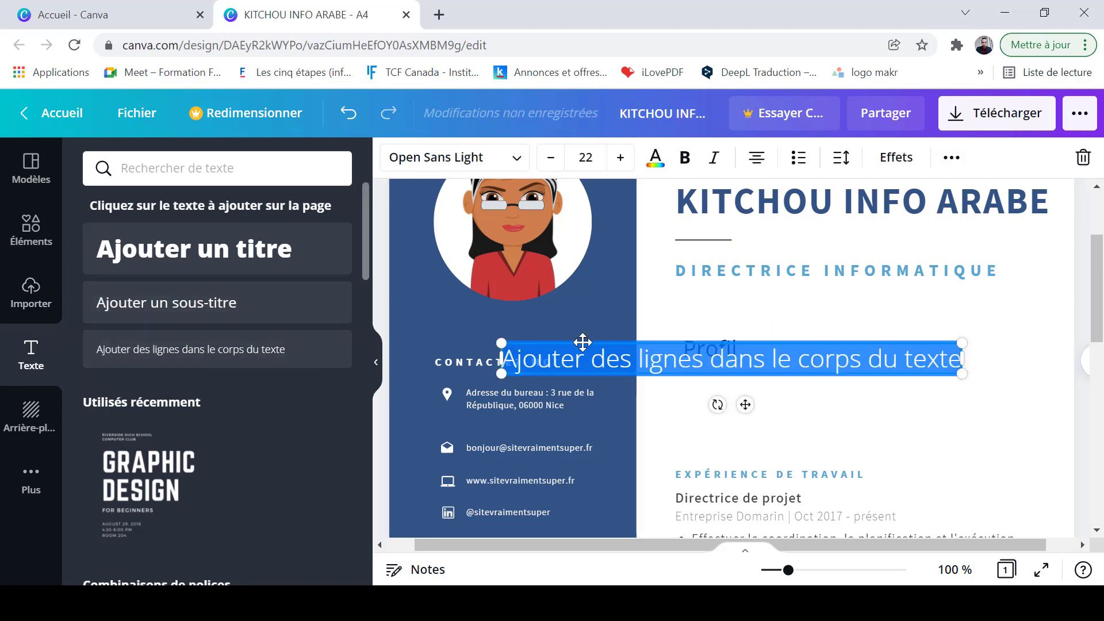
{"action": "left_click_drag", "start_coordinate": [583, 343], "coordinate": [764, 383]}
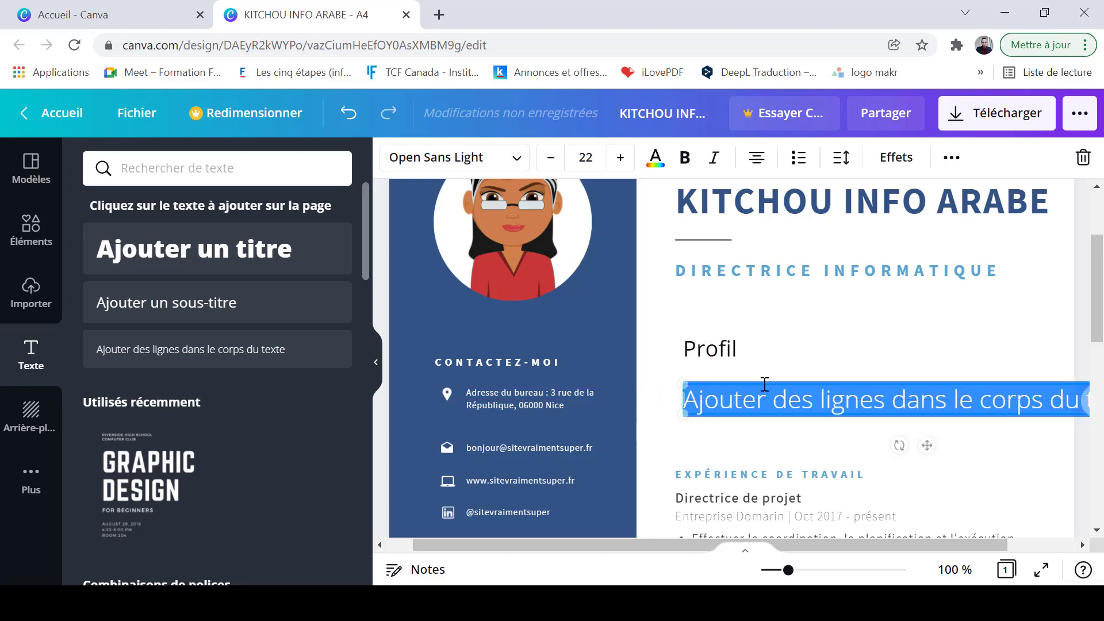
{"action": "left_click", "coordinate": [553, 162]}
{"action": "left_click", "coordinate": [553, 161]}
{"action": "left_click", "coordinate": [553, 162]}
{"action": "left_click", "coordinate": [553, 161]}
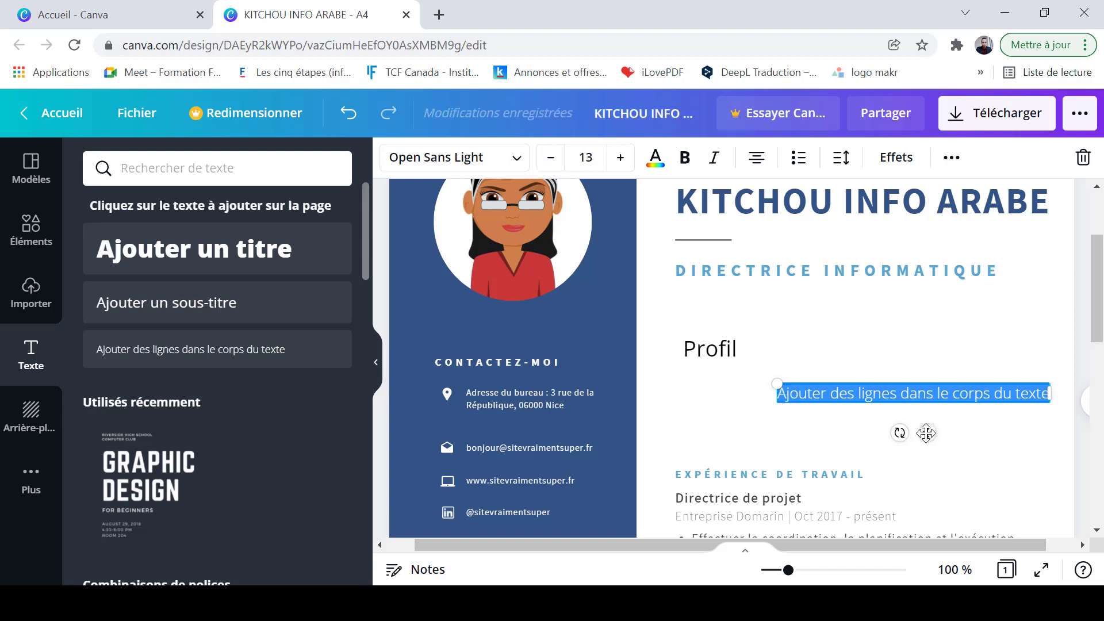
{"action": "left_click_drag", "start_coordinate": [928, 432], "coordinate": [833, 431]}
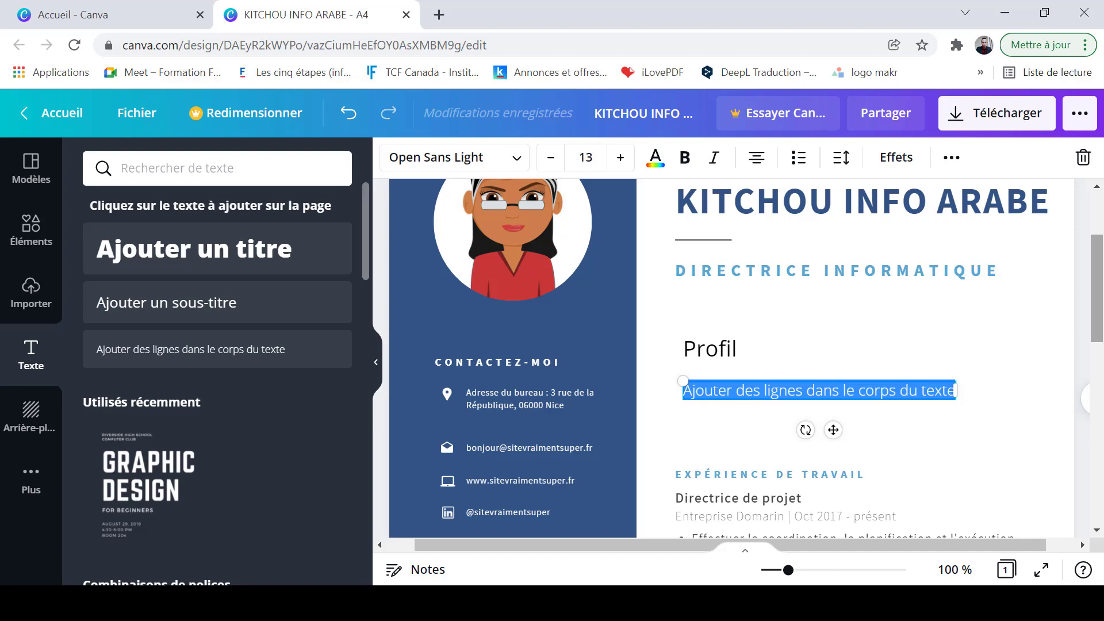
Download the CV as "PDF pour impression", using the free version with watermark
{"action": "left_click_drag", "start_coordinate": [1098, 334], "coordinate": [1103, 199]}
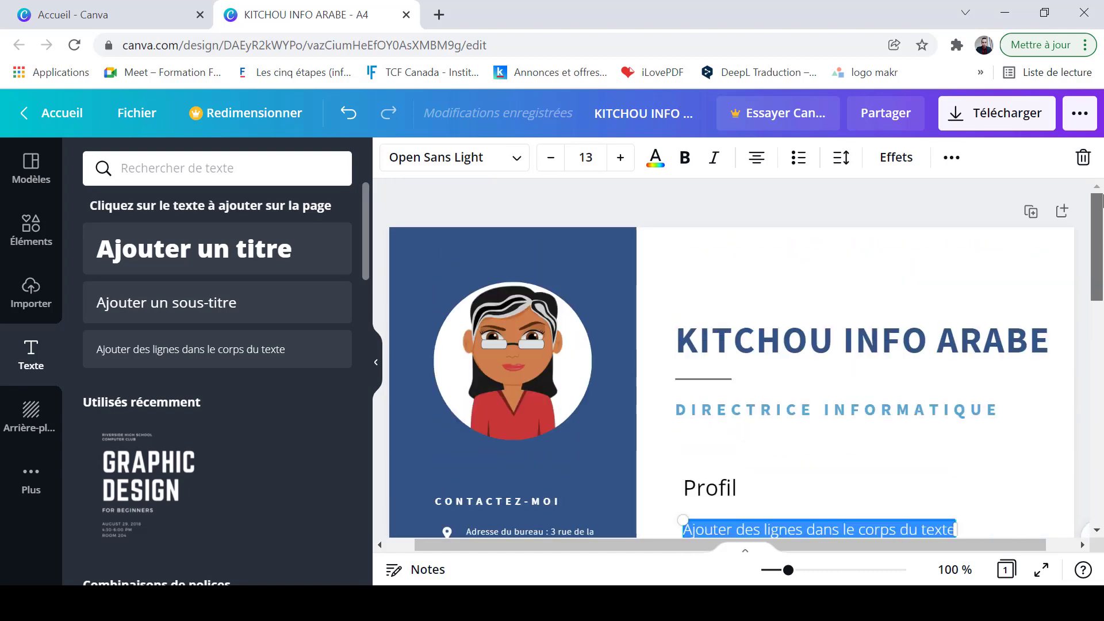
{"action": "mouse_move", "coordinate": [1101, 275]}
{"action": "left_mouse_down"}
{"action": "mouse_move", "coordinate": [1102, 487]}
{"action": "mouse_move", "coordinate": [1101, 264]}
{"action": "left_mouse_up"}
{"action": "left_click", "coordinate": [1012, 198]}
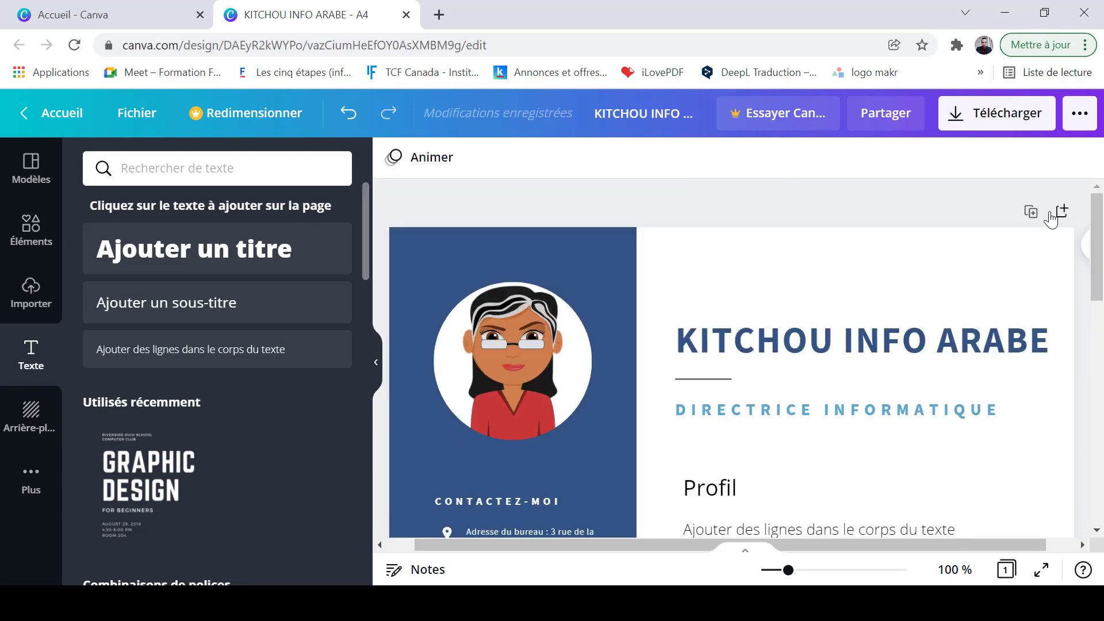
{"action": "left_click", "coordinate": [998, 123]}
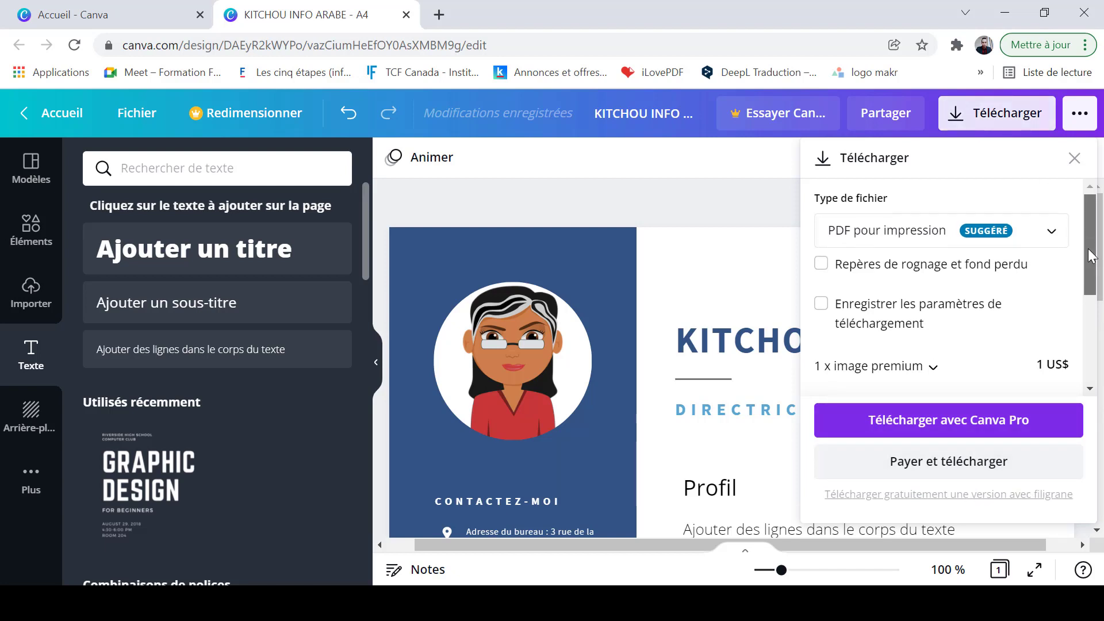
{"action": "scroll", "coordinate": [1089, 248], "scroll_direction": "down", "scroll_amount": 1}
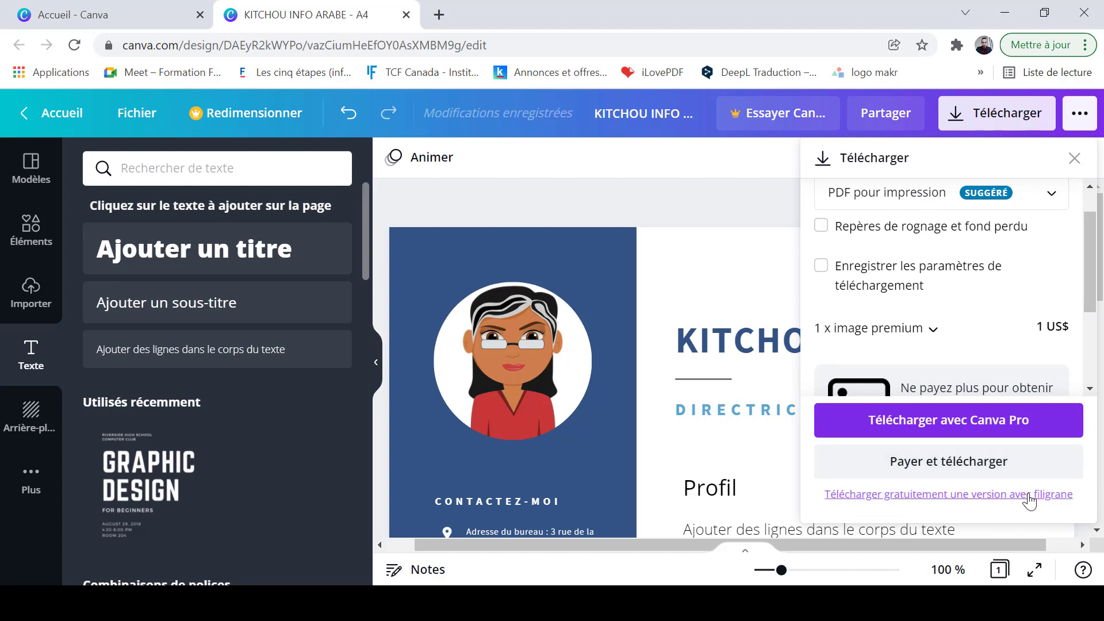
{"action": "left_click", "coordinate": [945, 495]}
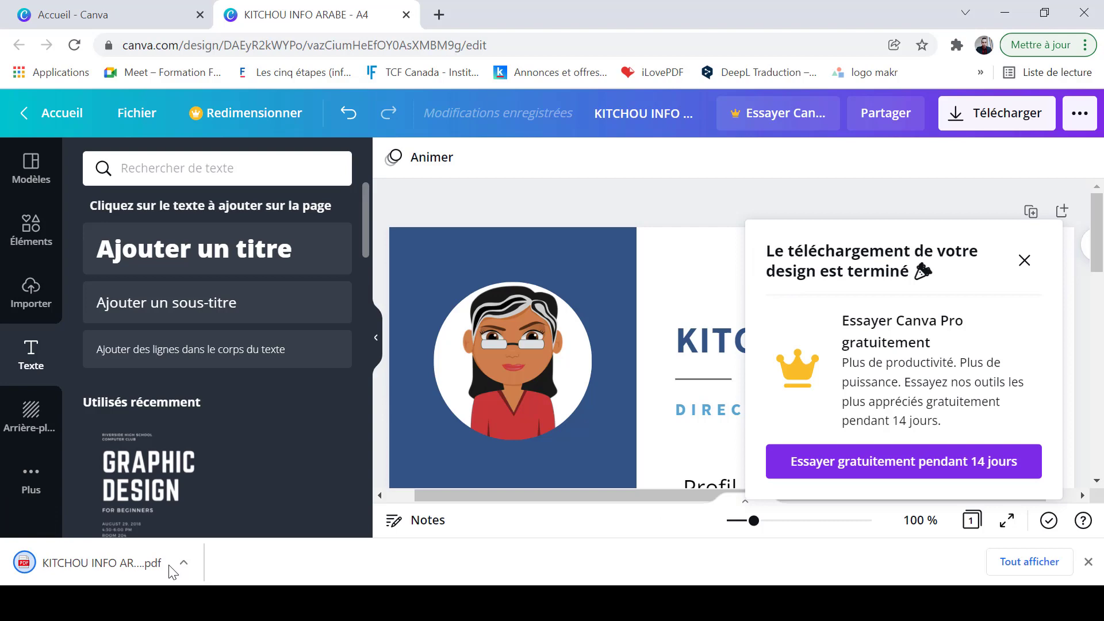
Open the downloaded KITCHOU INFO ARABE PDF and look through the exported page
{"action": "left_click", "coordinate": [97, 564]}
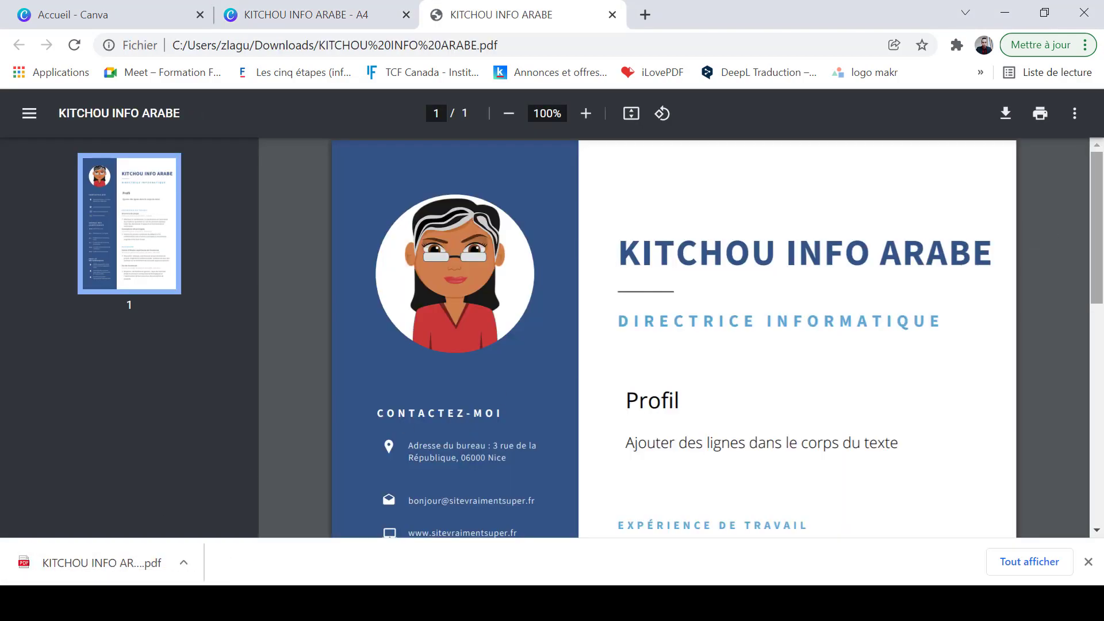
{"action": "scroll", "coordinate": [674, 340], "scroll_direction": "down", "scroll_amount": 9}
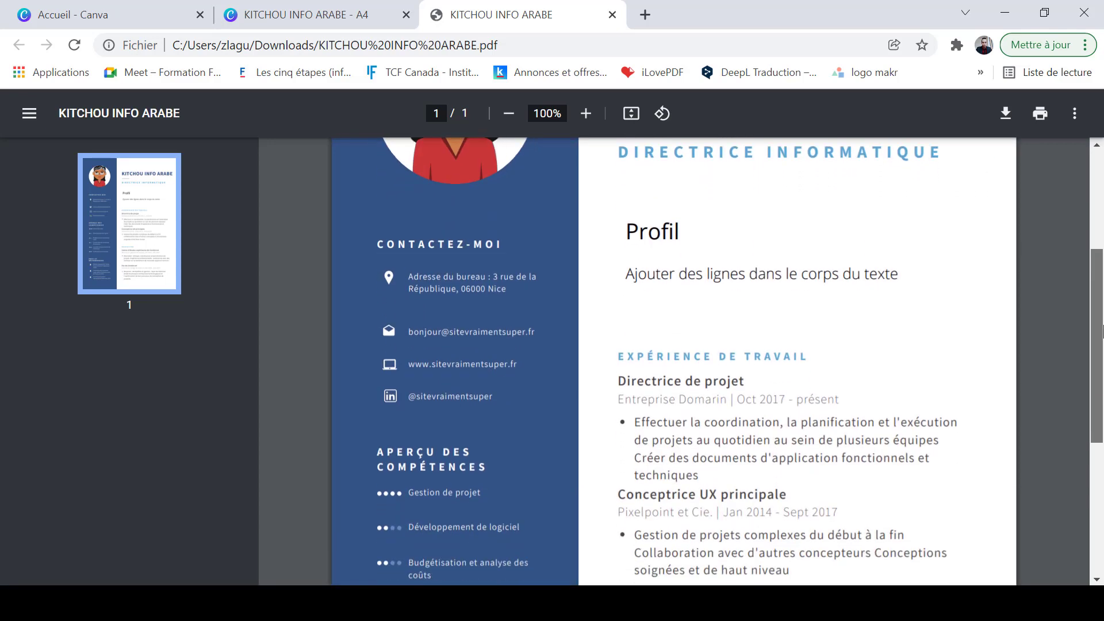
{"action": "scroll", "coordinate": [675, 345], "scroll_direction": "up", "scroll_amount": 9}
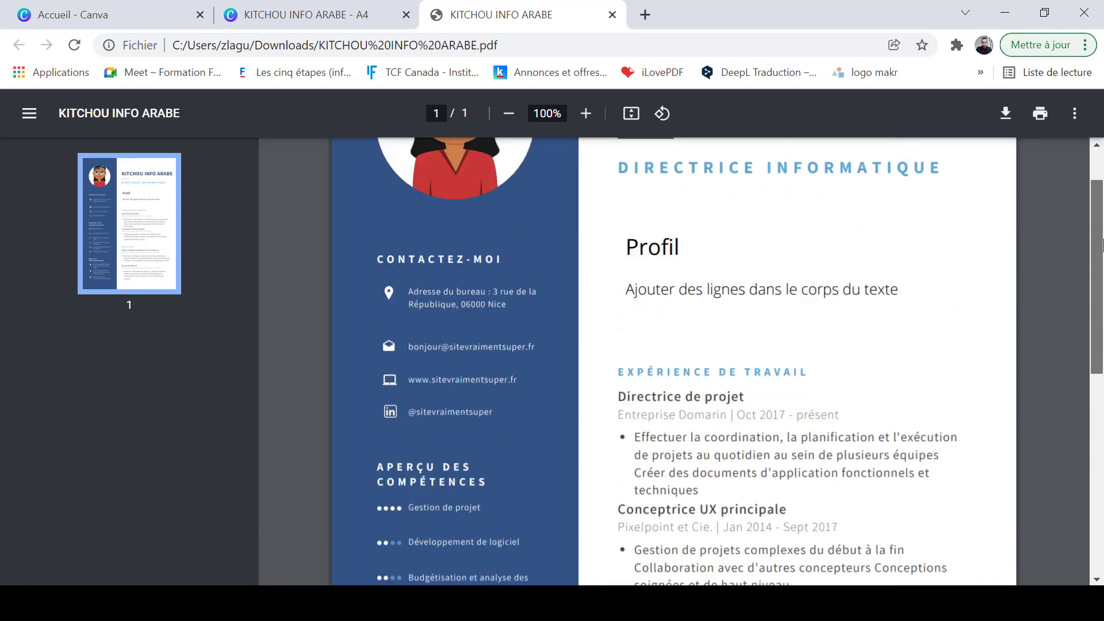